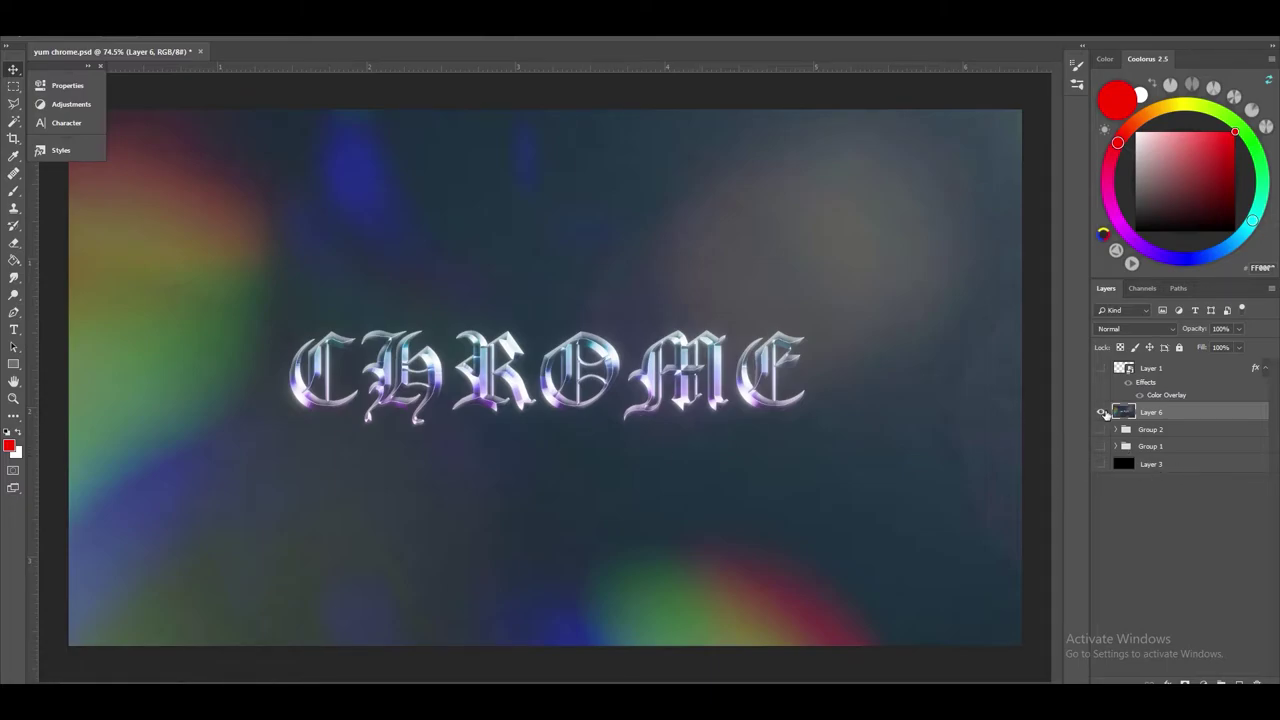
Step: Duplicate Layer 6 and apply a roughly 7.6-pixel Gaussian Blur to the copy
left_click(1103, 412)
left_click(1103, 412)
key("ctrl+j")
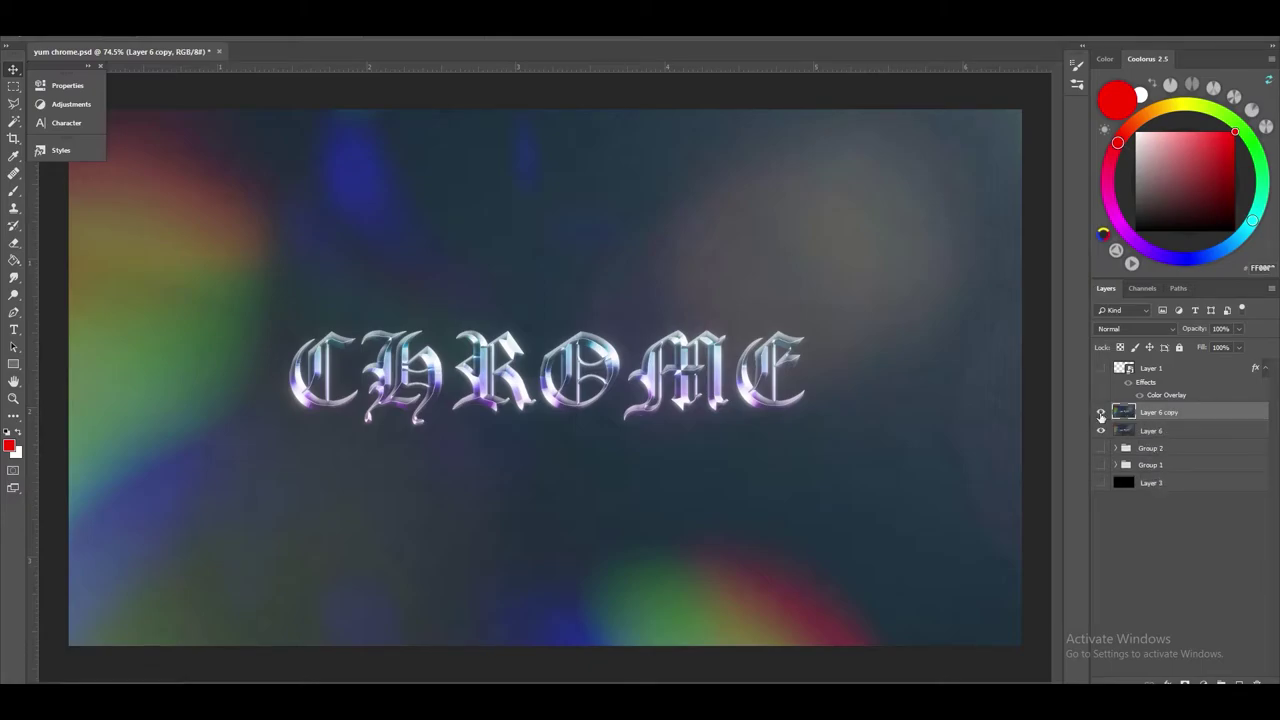
key("alt+t")
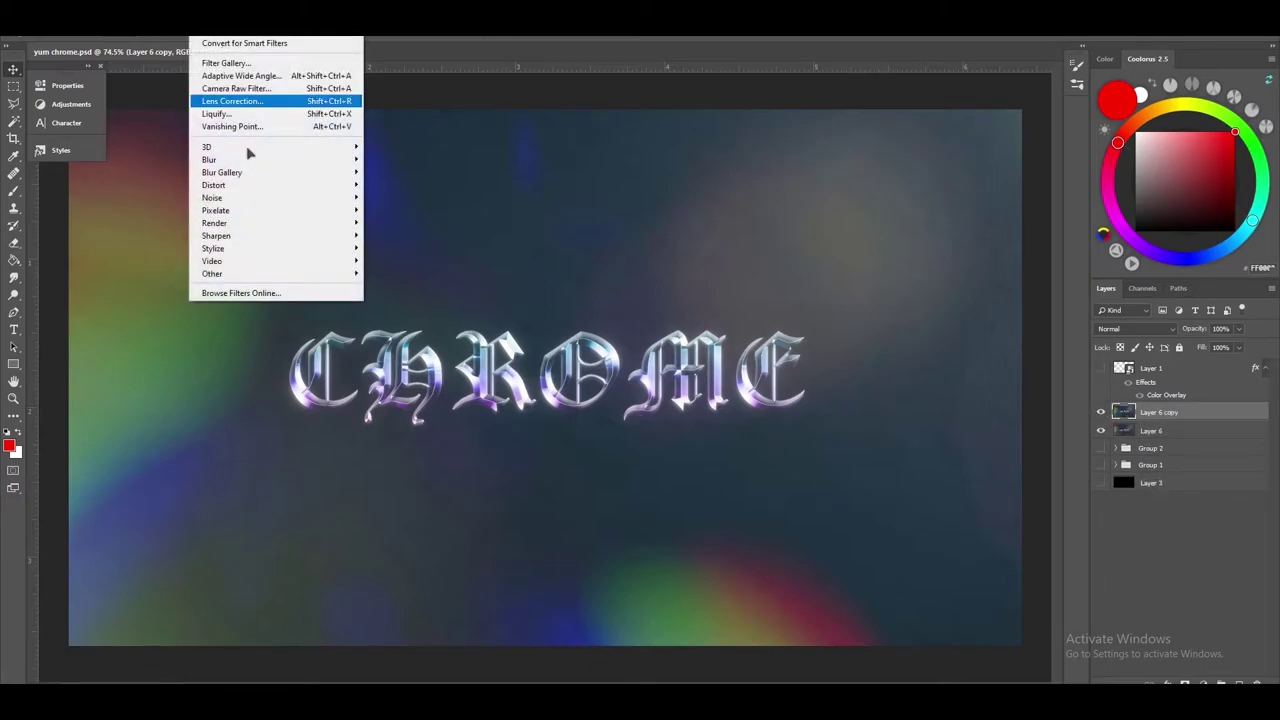
mouse_move(263, 160)
left_click(399, 209)
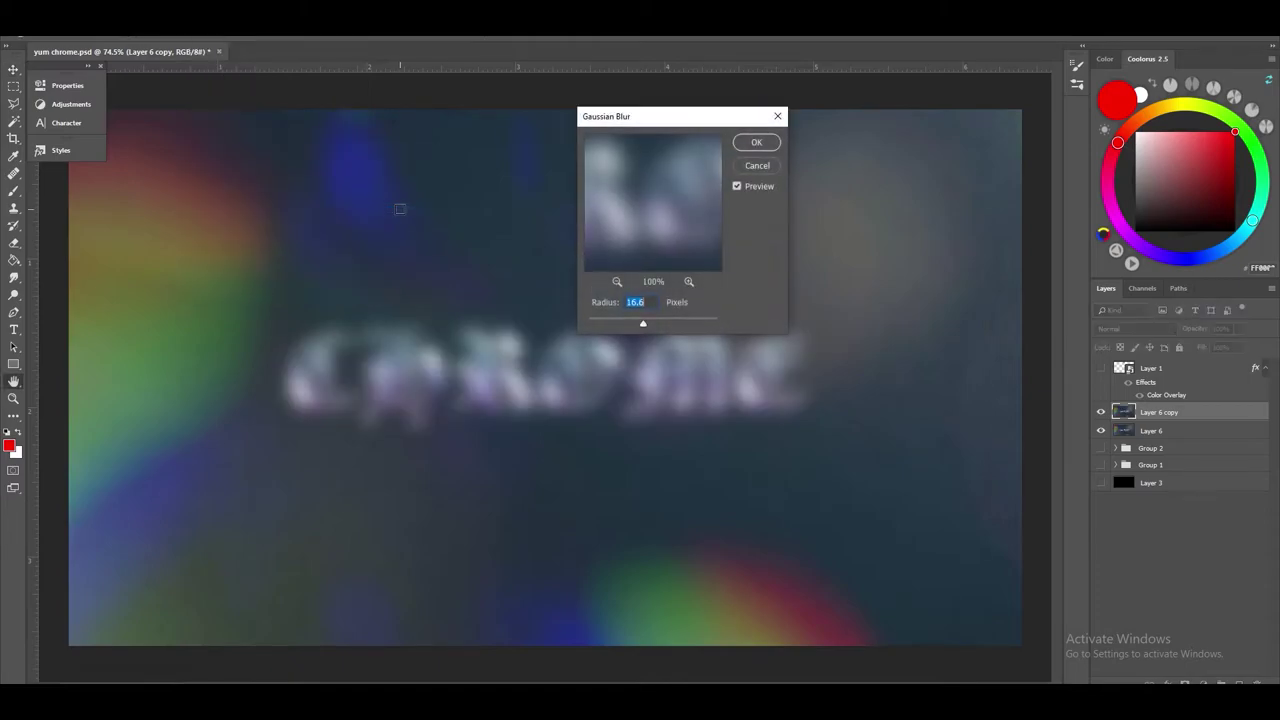
mouse_move(643, 324)
left_mouse_down()
mouse_move(629, 325)
mouse_move(644, 325)
left_mouse_up()
left_click(756, 143)
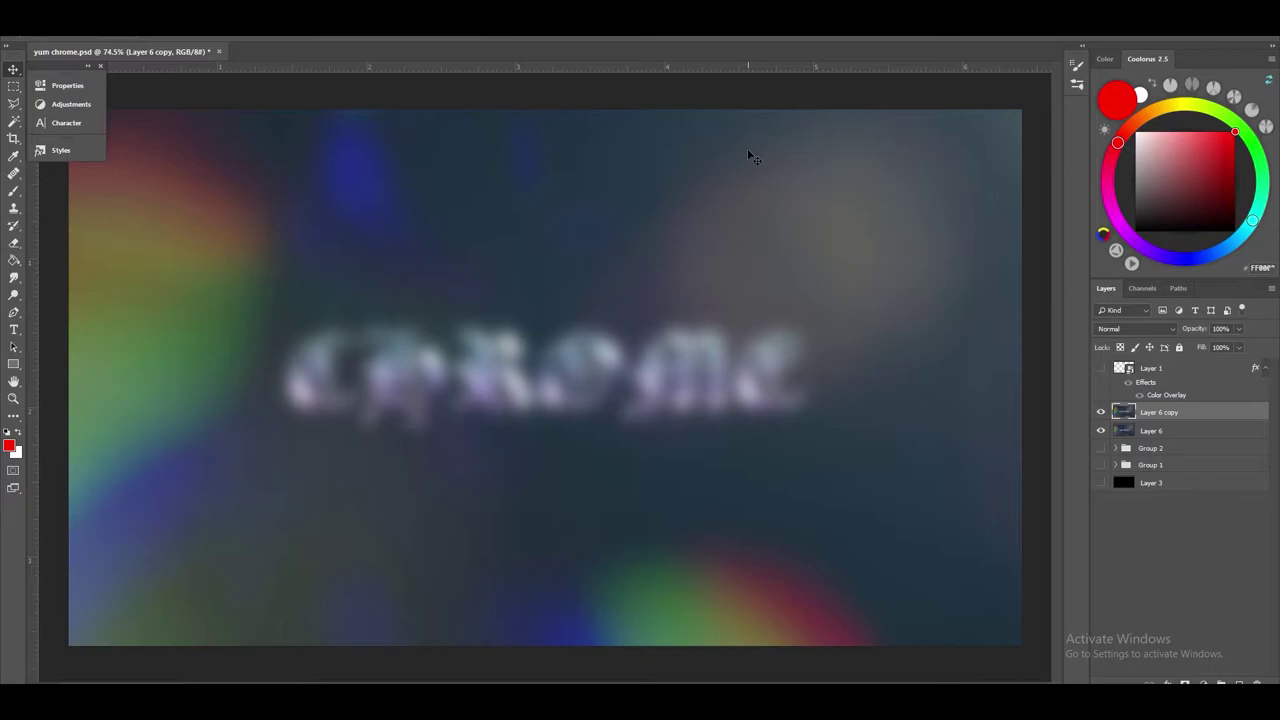
Step: Set the blurred Layer 6 copy to Overlay blend mode and compare it on and off
left_click(1128, 330)
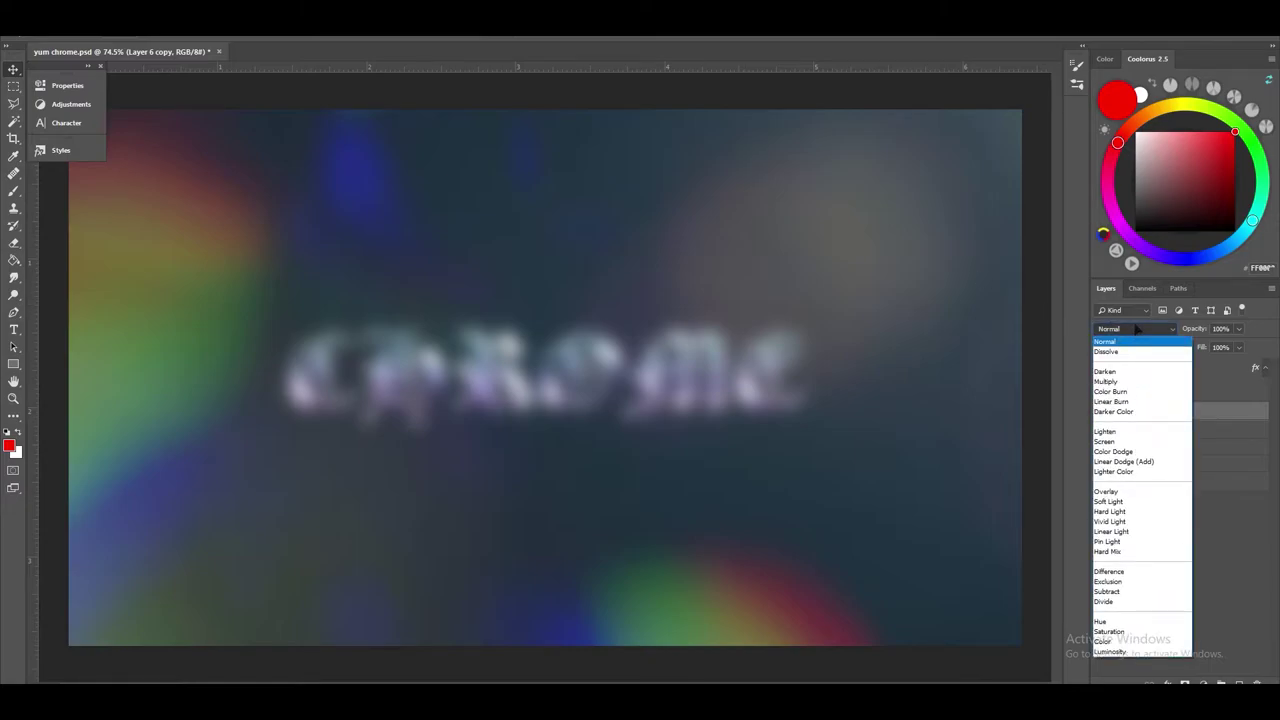
left_click(1150, 492)
left_click(1100, 412)
left_click(1100, 412)
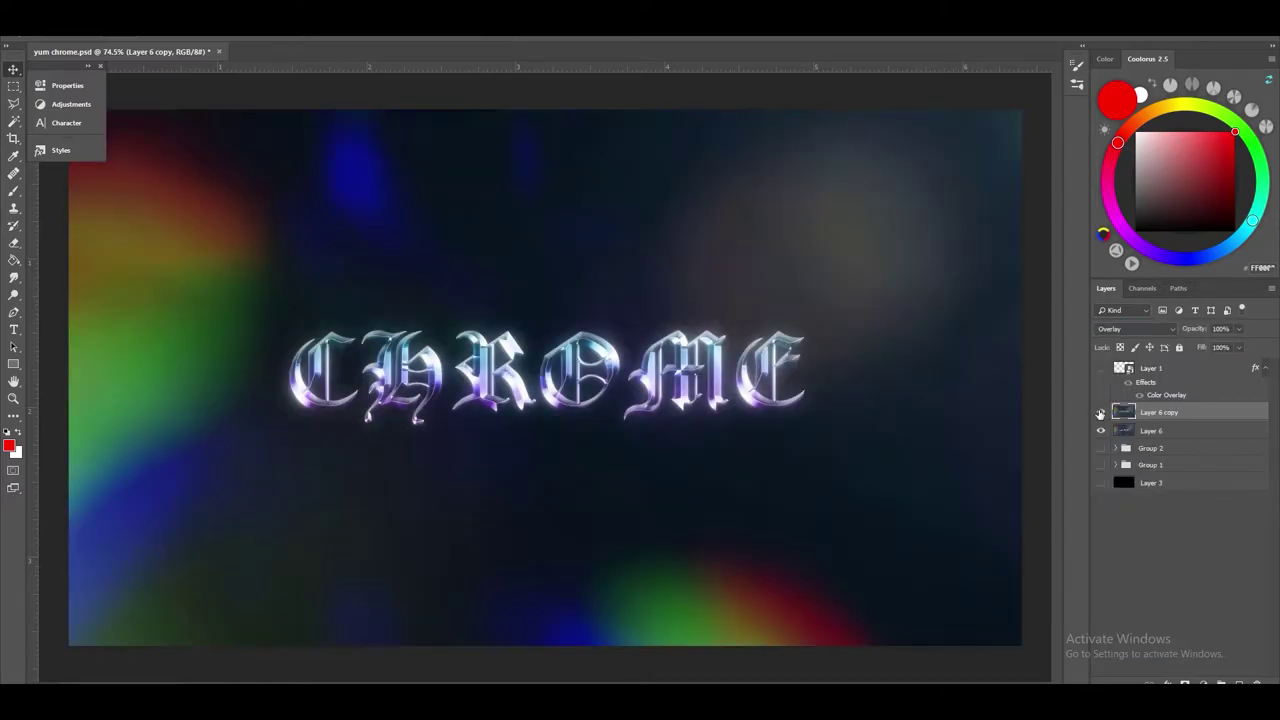
left_click(1100, 412)
left_click(1100, 412)
Step: Lower the overlay copy's opacity to 79%, then select Layer 6
left_click(1101, 412)
left_click(1101, 412)
mouse_move(1205, 330)
left_mouse_down()
mouse_move(1190, 330)
mouse_move(1225, 331)
left_mouse_up()
left_click(1190, 432)
Step: Duplicate Layer 6 again, move the copy above Layer 6 copy, and apply a small-radius High Pass filter
key("ctrl+j")
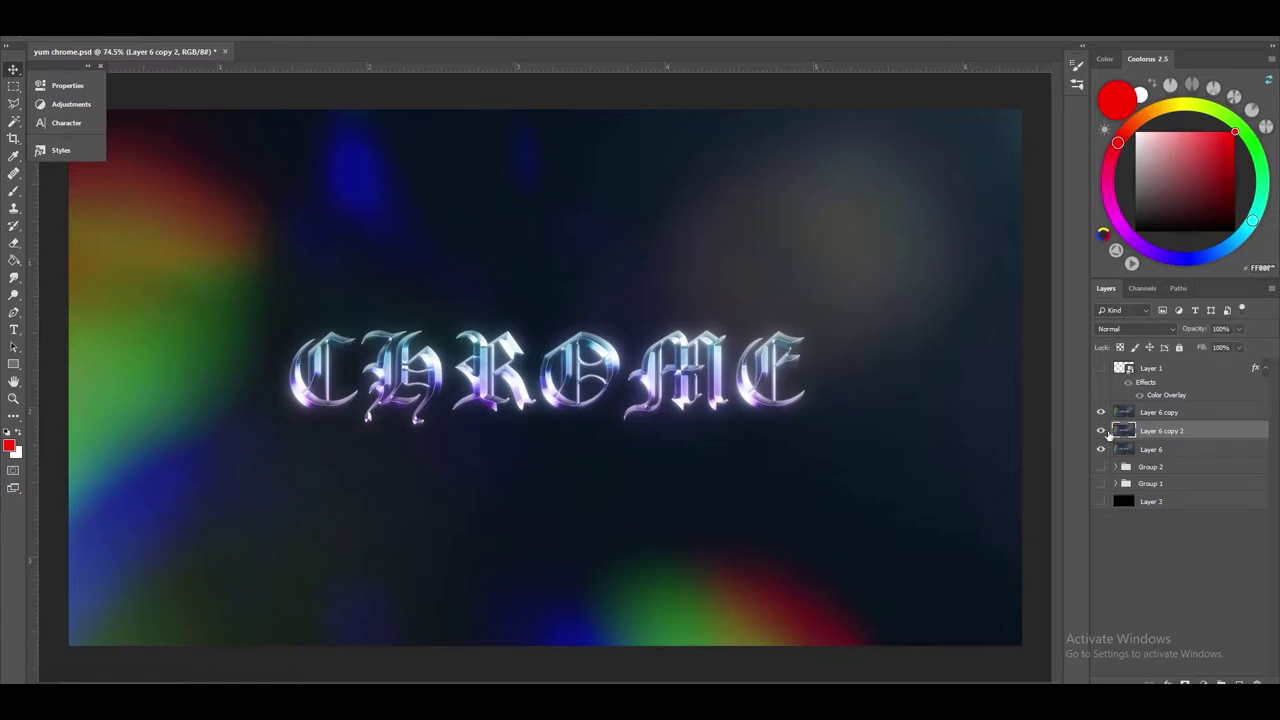
left_click_drag(1240, 437, 1163, 412)
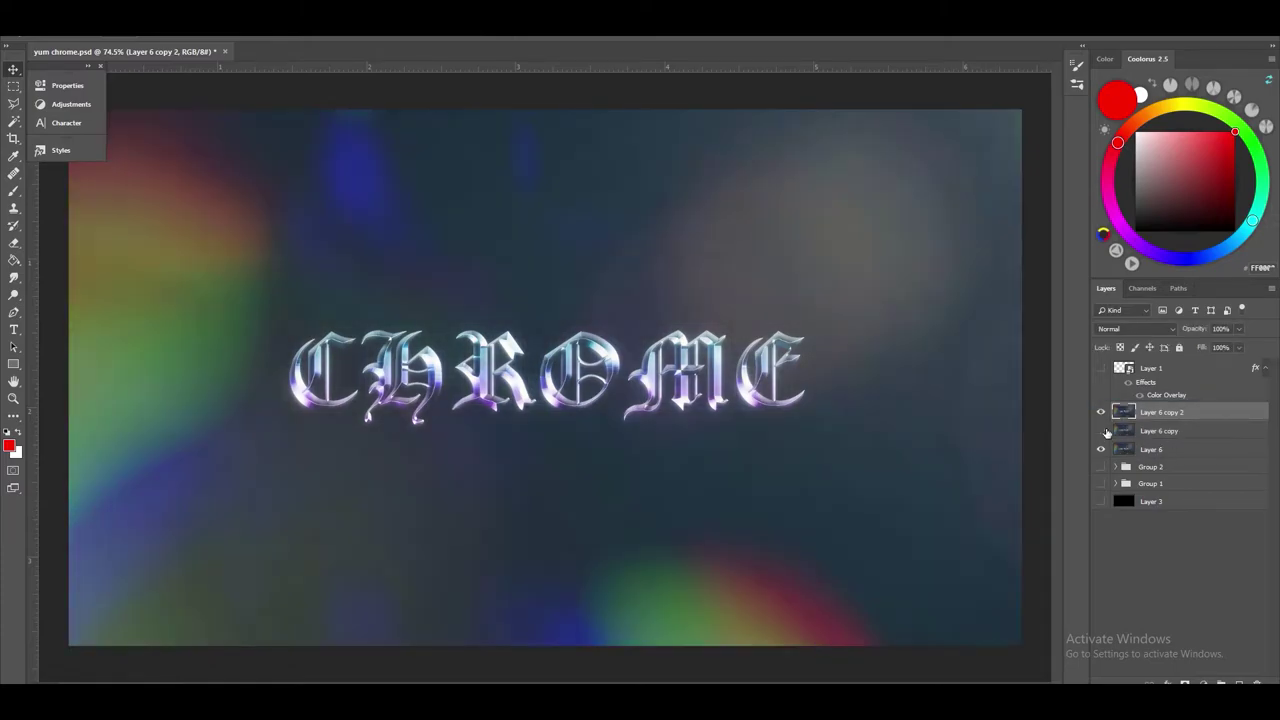
left_click(205, 25)
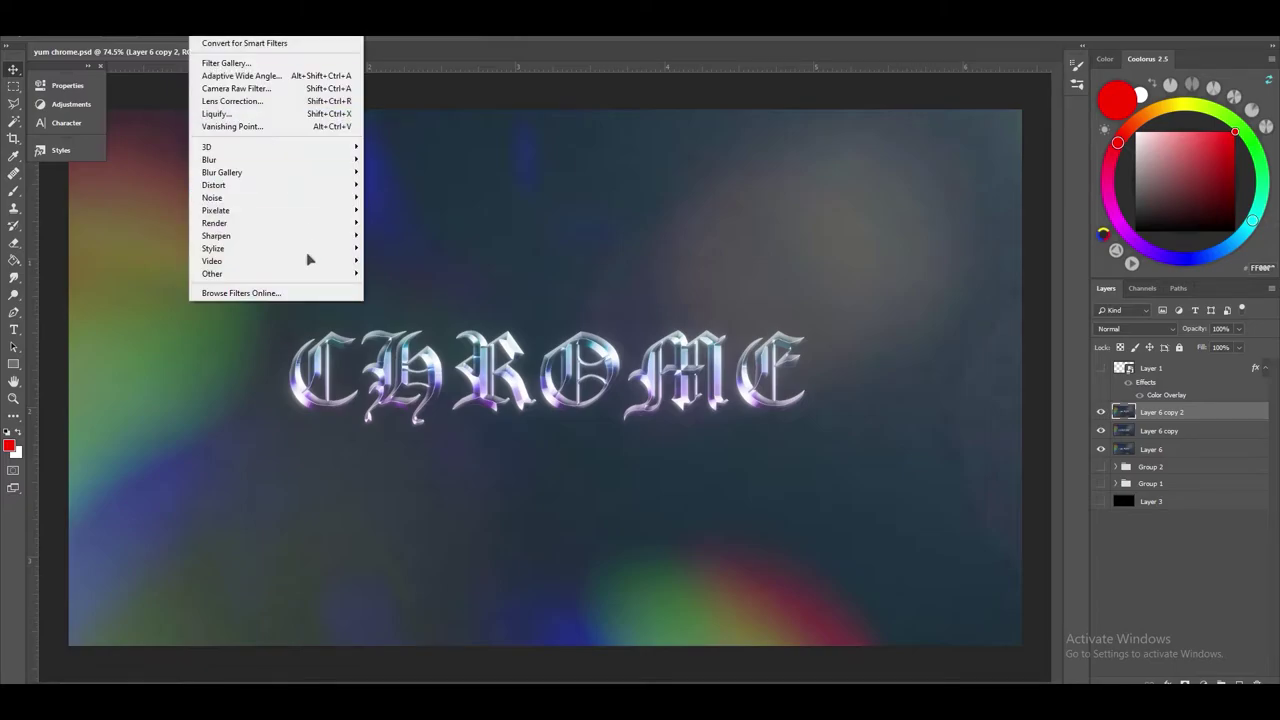
mouse_move(330, 273)
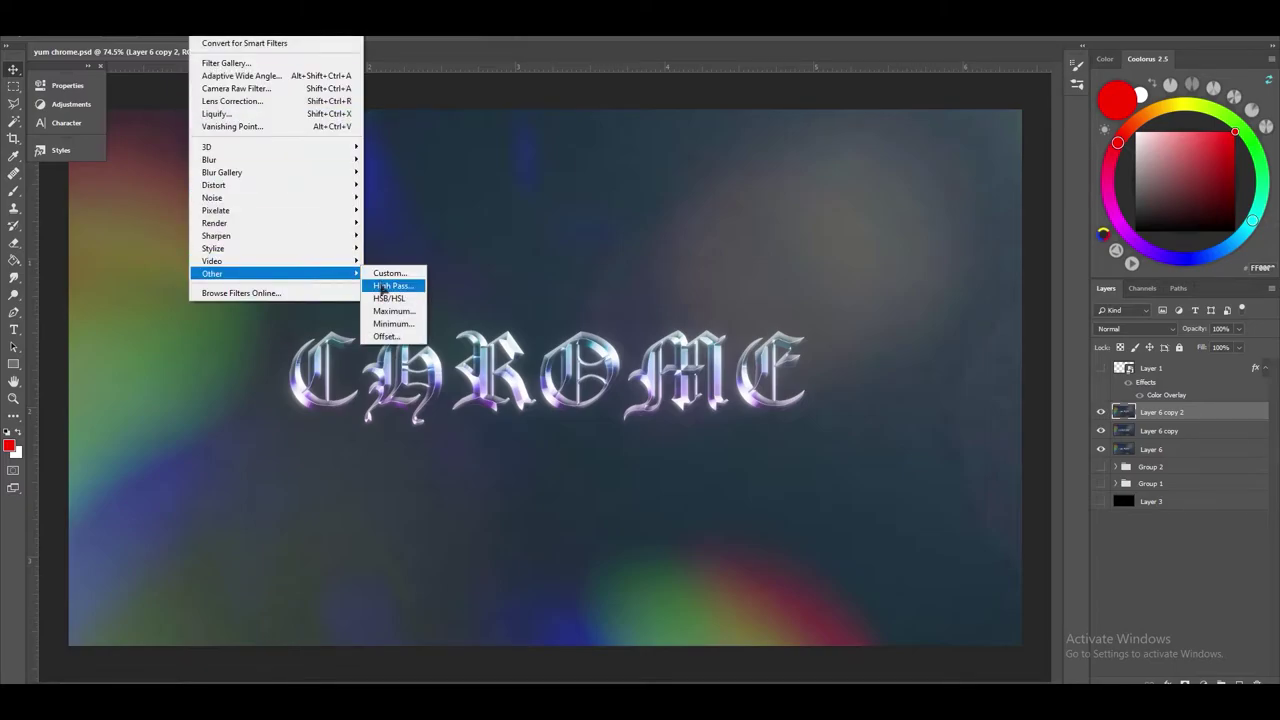
left_click(380, 285)
mouse_move(562, 352)
left_mouse_down()
mouse_move(629, 350)
mouse_move(548, 349)
left_mouse_up()
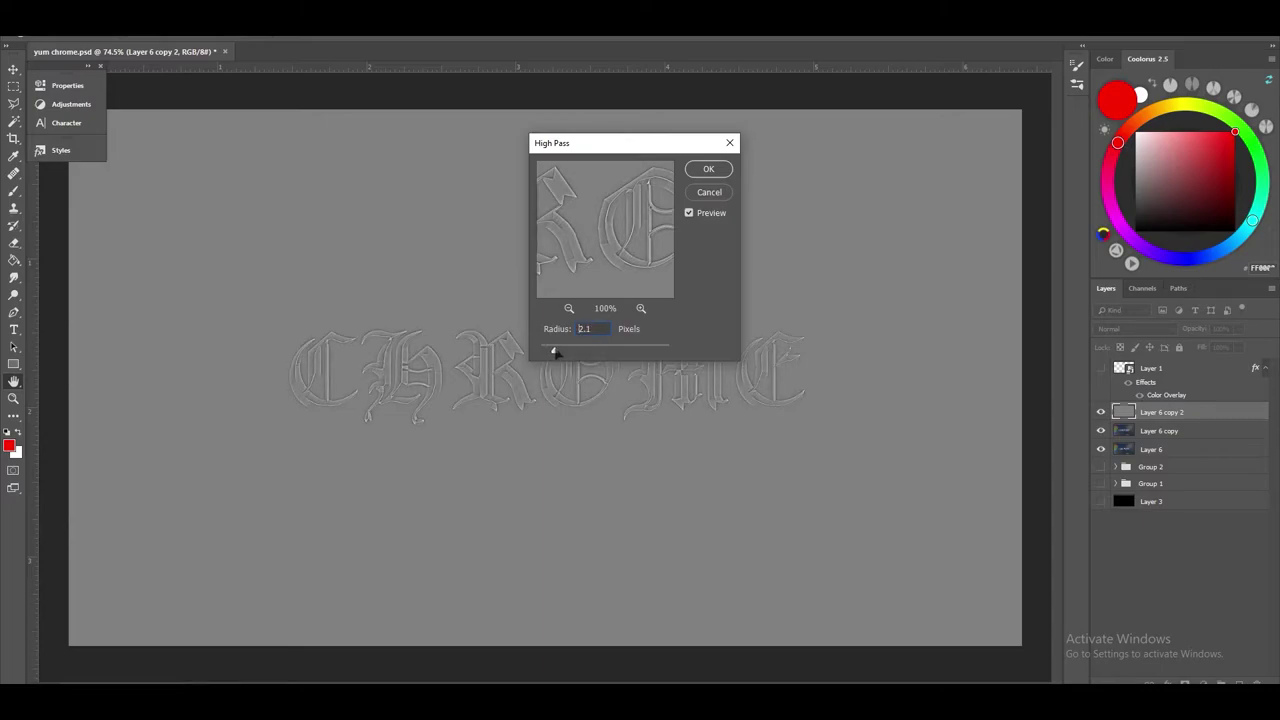
mouse_move(554, 352)
left_mouse_down()
mouse_move(584, 356)
mouse_move(572, 355)
left_mouse_up()
left_click(714, 171)
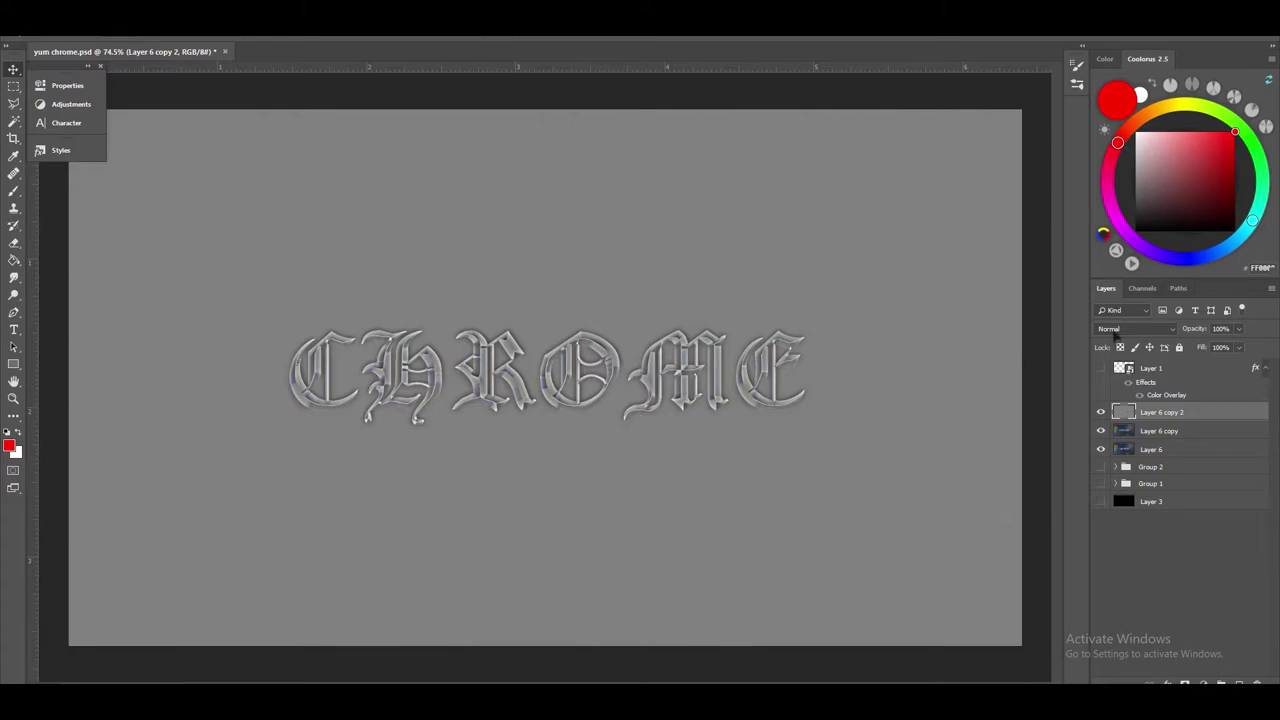
Step: Set the High Pass layer (Layer 6 copy 2) to Overlay and compare the sharpened letters on and off
left_click(1114, 330)
left_click(1120, 490)
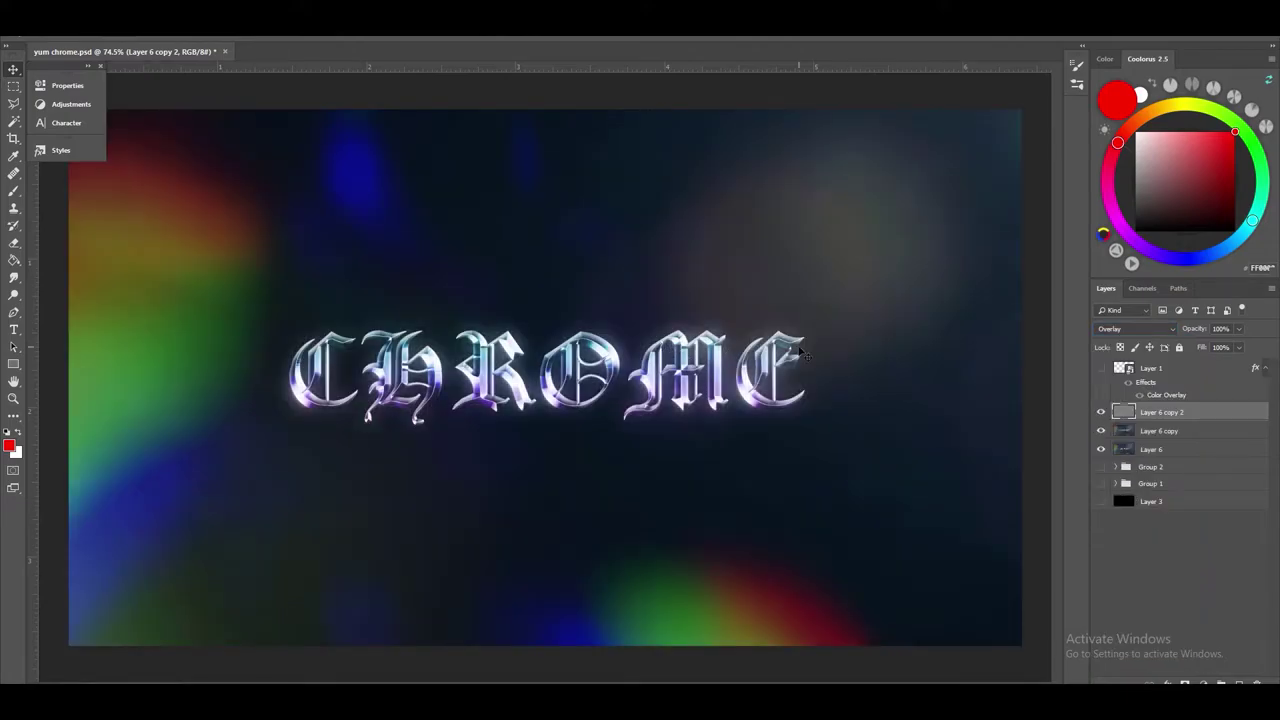
scroll(760, 350, "up", 5)
left_click(1100, 412)
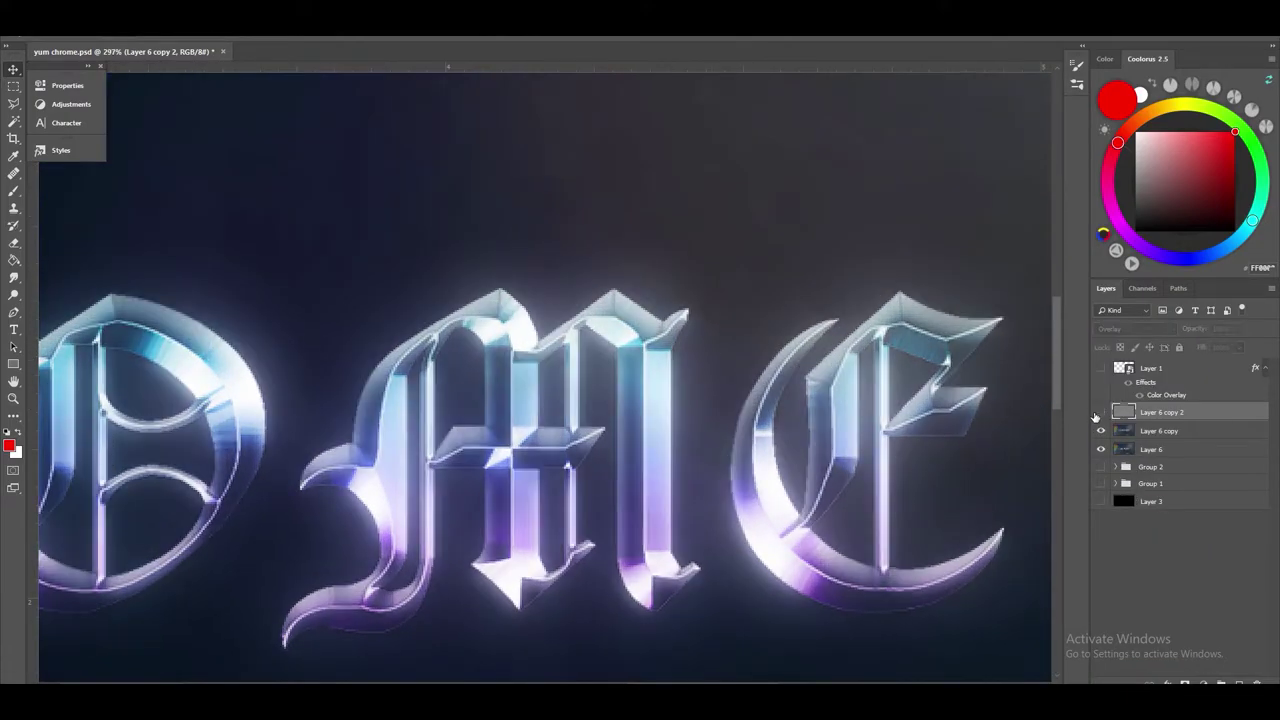
left_click(1100, 412)
left_click(1100, 412)
left_click(1100, 412)
left_click(1100, 412)
left_click(1100, 412)
left_click(1100, 412)
key("ctrl+minus")
key("ctrl+0")
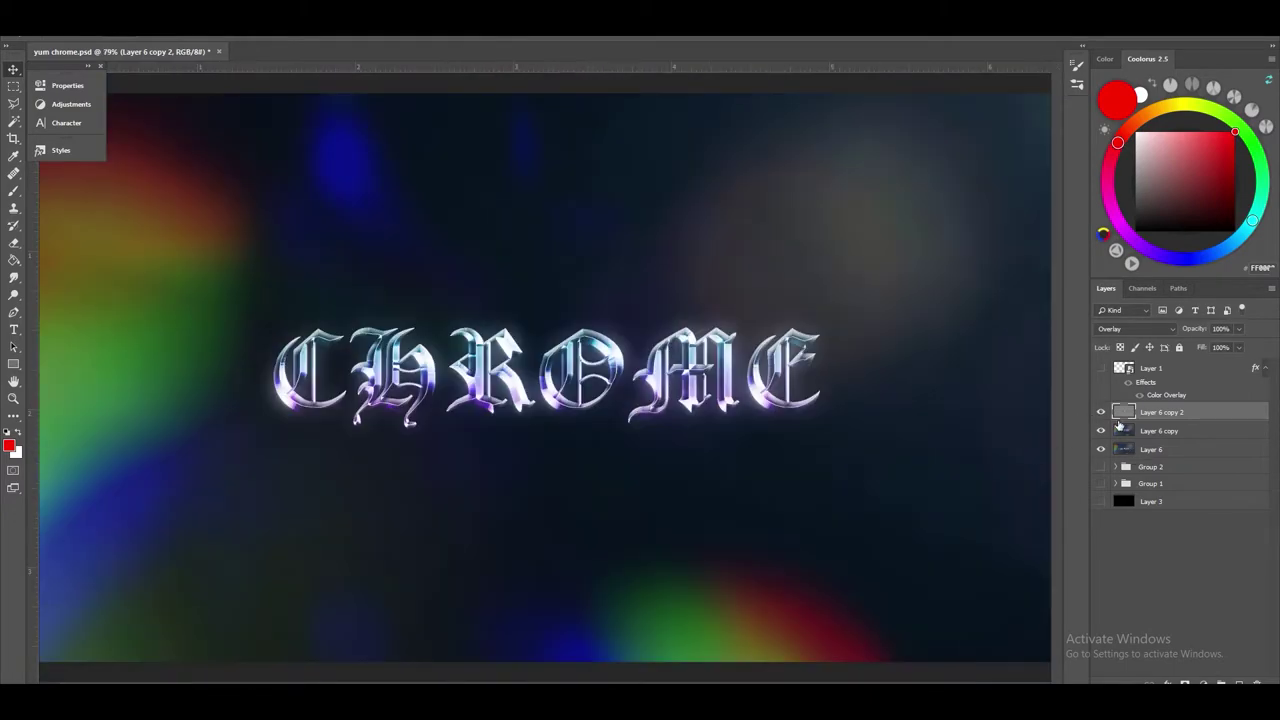
left_click(1101, 412)
left_click(1101, 412)
left_click(1101, 412)
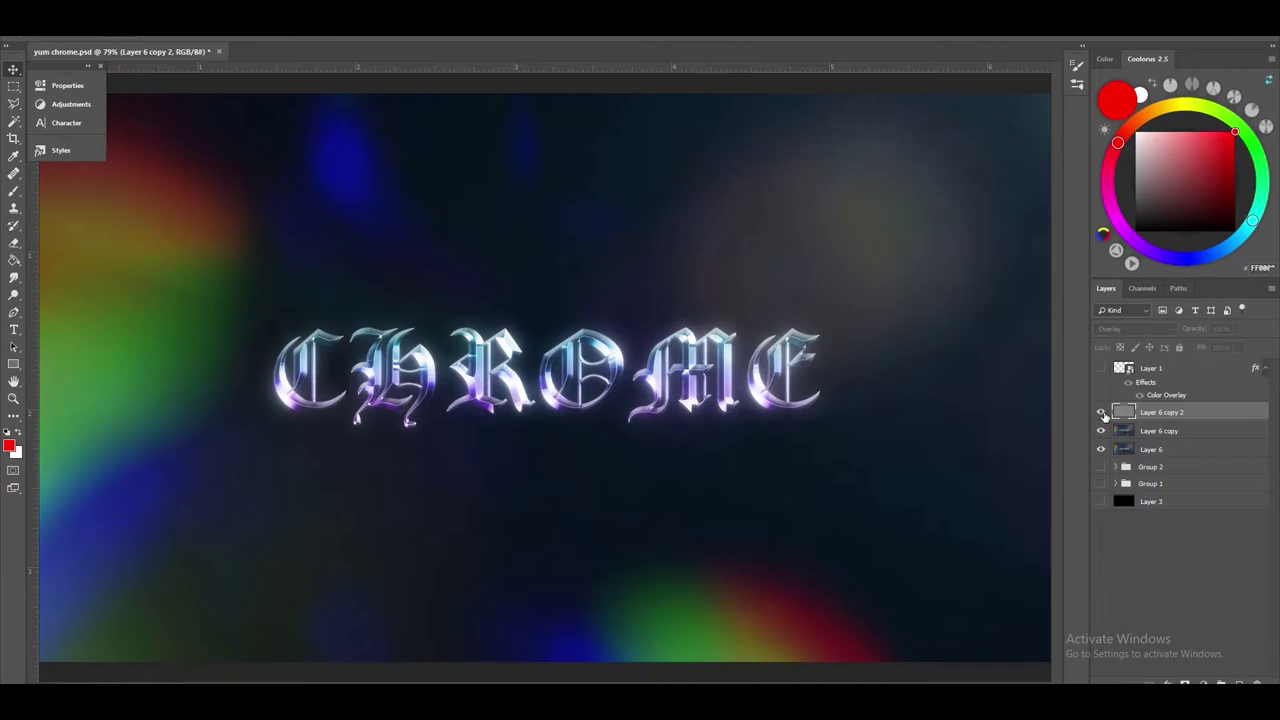
left_click(1102, 412)
Step: Lower the blurred Layer 6 copy's opacity to 88%
left_click(1186, 432)
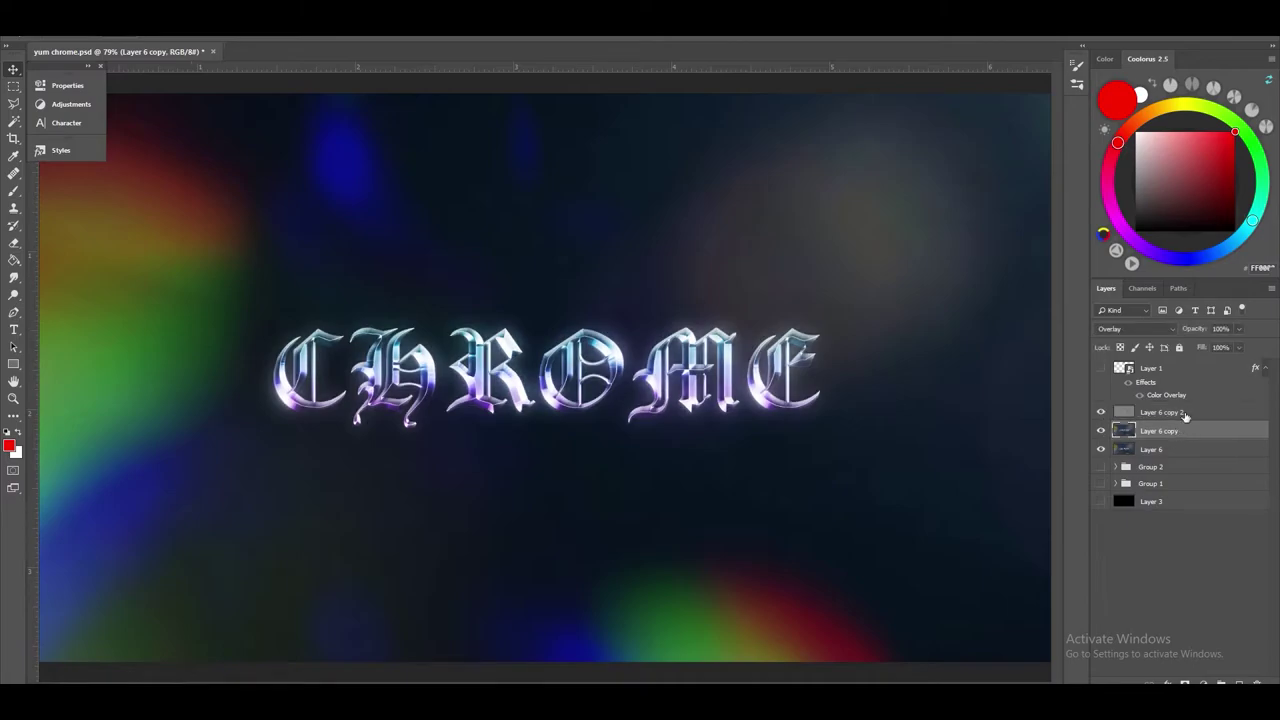
left_click_drag(1196, 332, 1200, 332)
left_click(1101, 431)
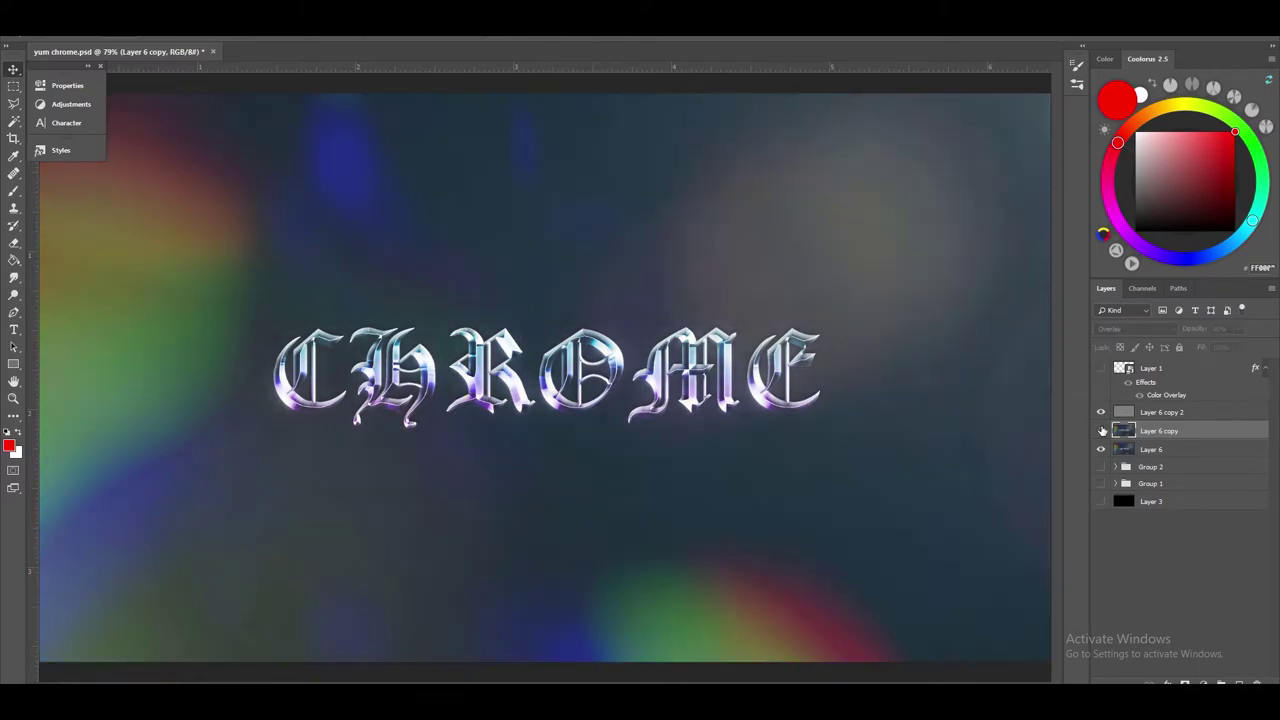
left_click(1101, 431)
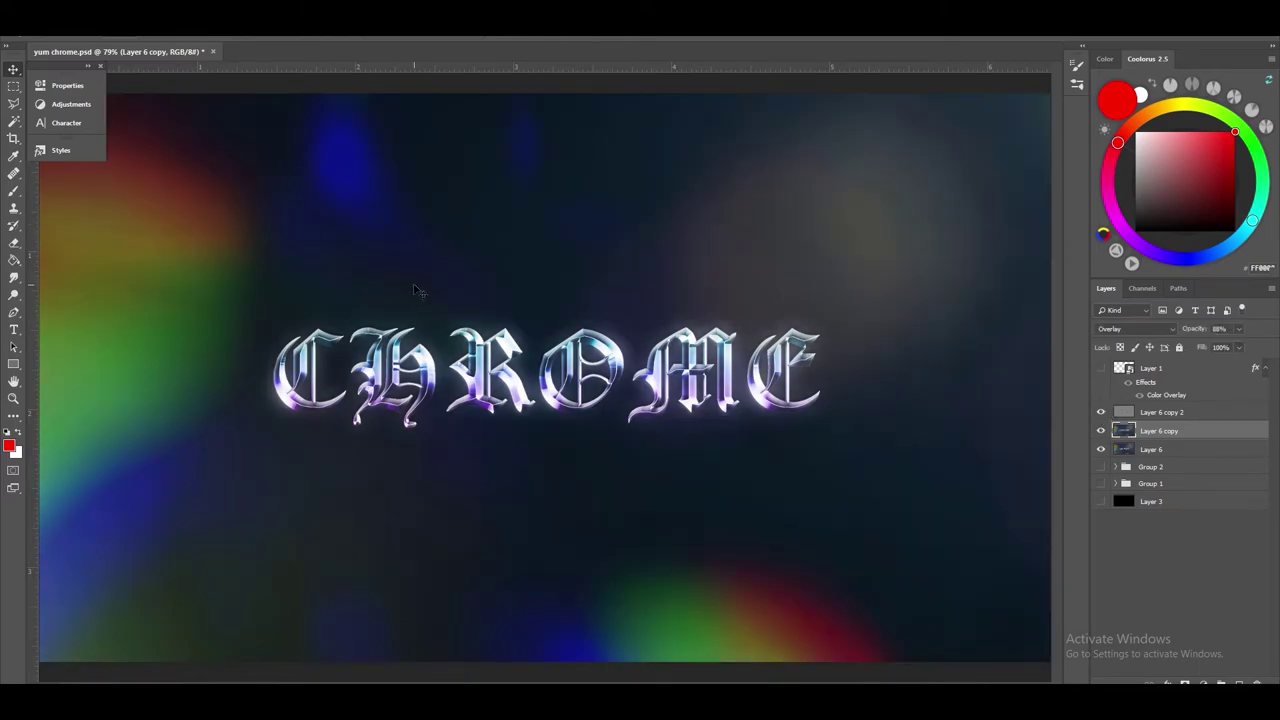
scroll(418, 290, "down", 2)
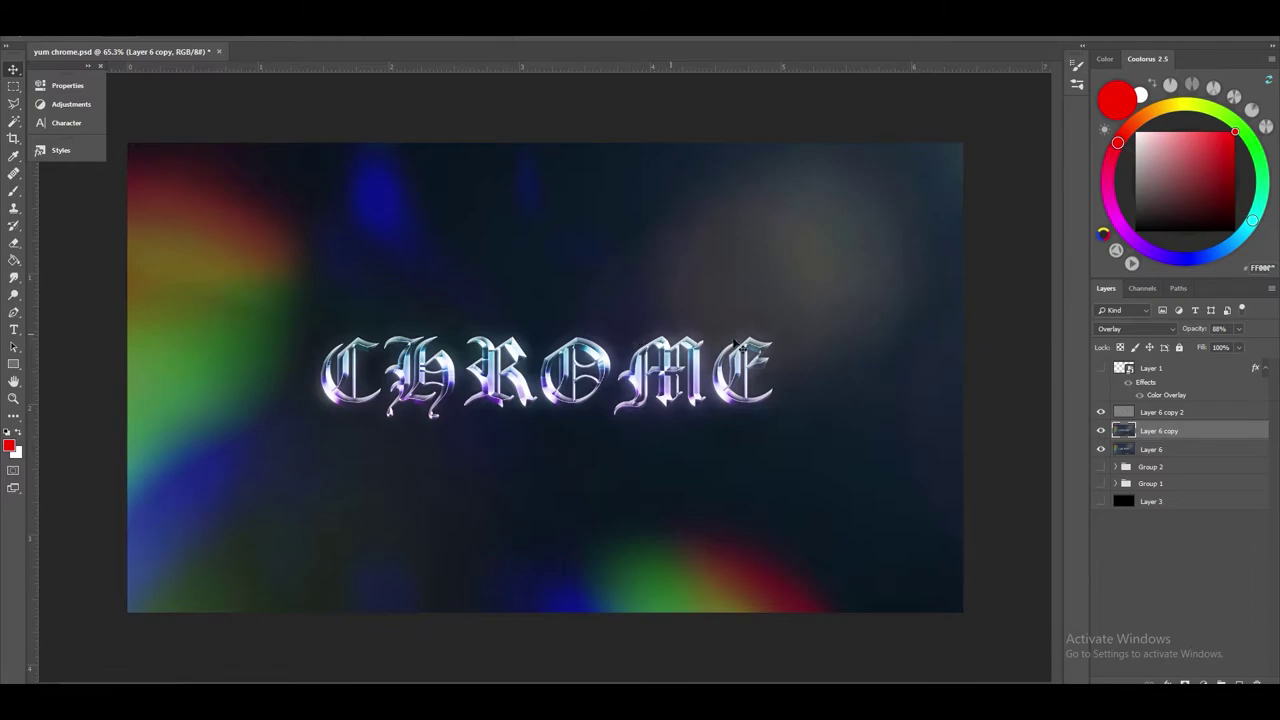
Step: Merge Layer 6 copy 2, Layer 6 copy and Layer 6 into one layer, then start Camera Raw Filter
left_click(1188, 411)
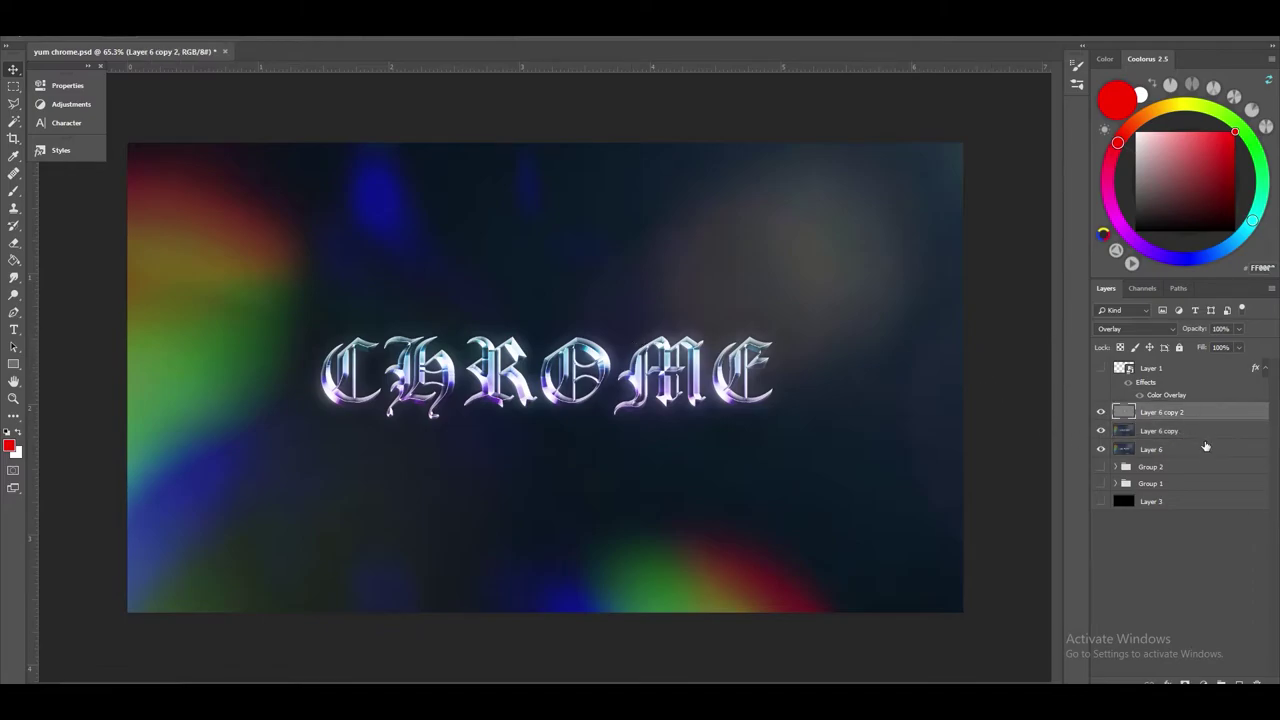
left_click(1189, 455, "shift")
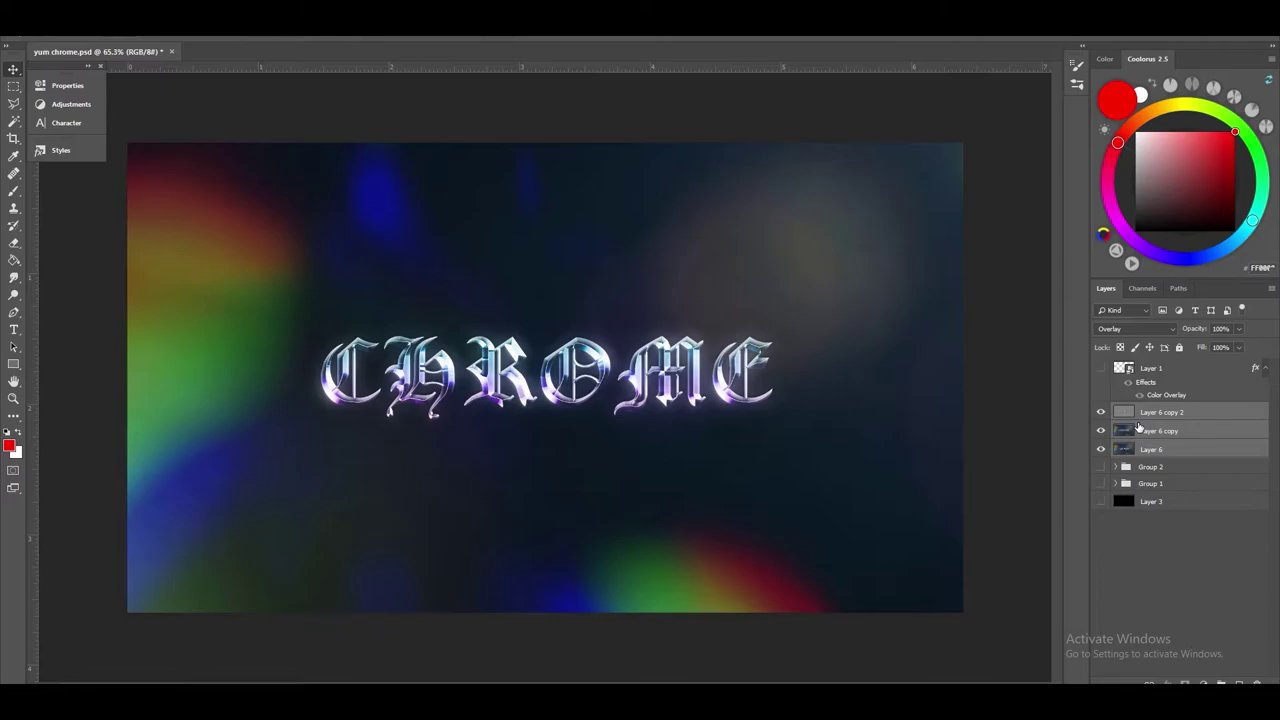
key("ctrl+e")
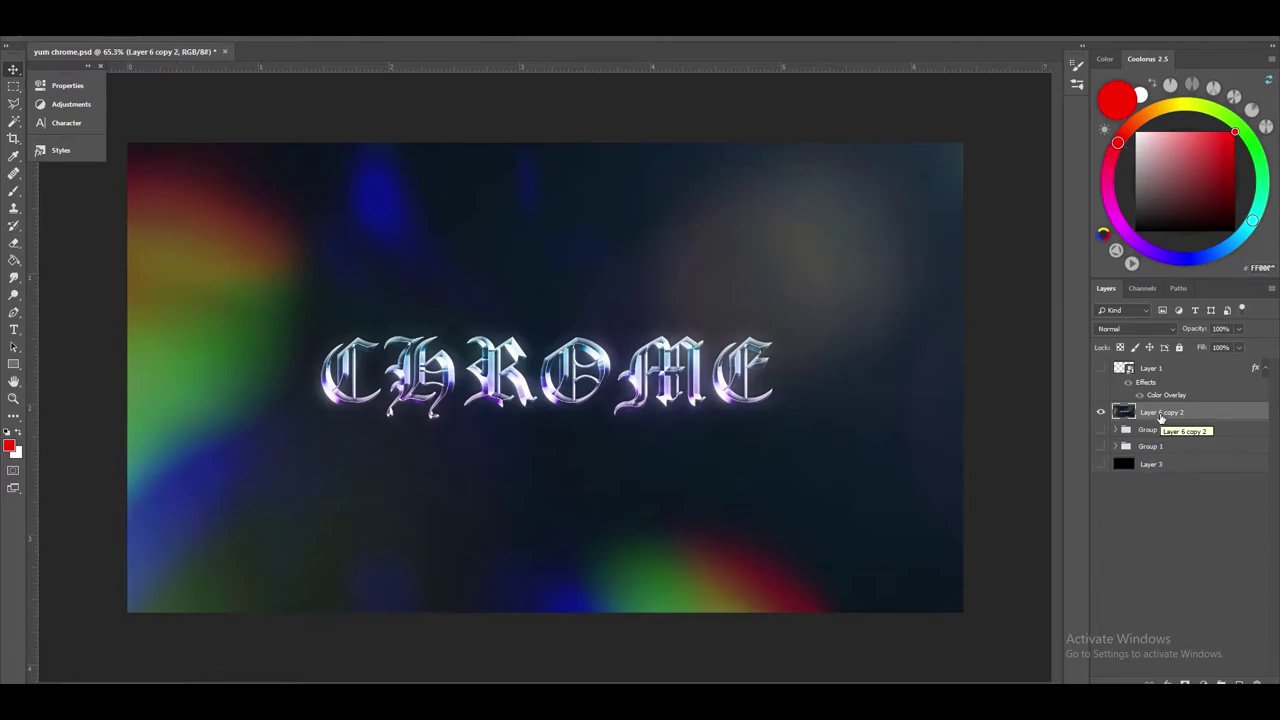
left_click(1100, 412)
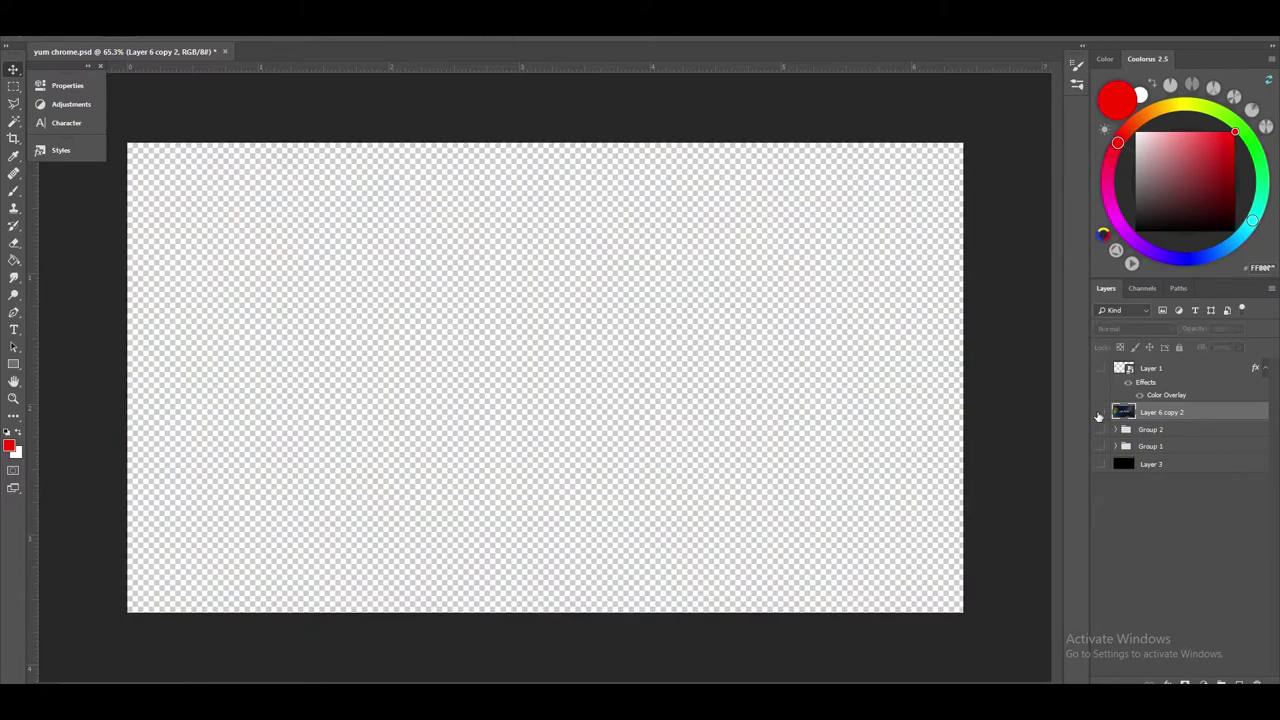
left_click(1100, 412)
left_click(1100, 412)
left_click(1100, 412)
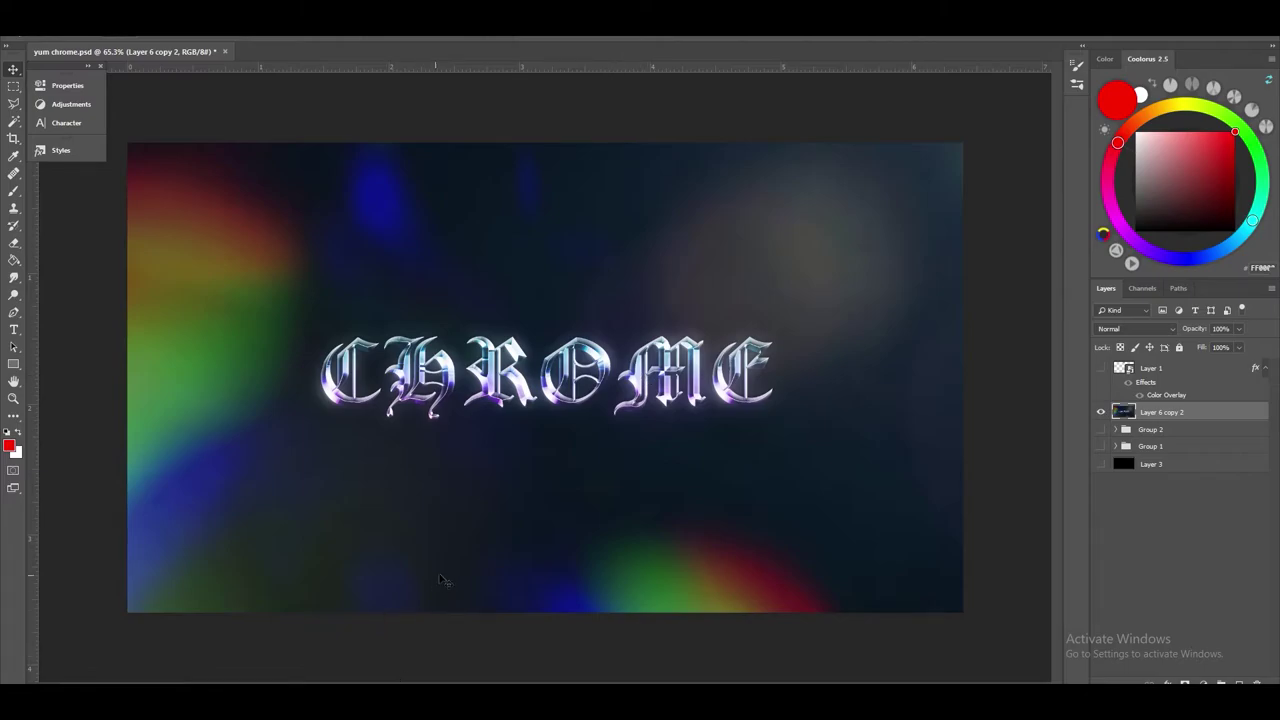
left_click(205, 26)
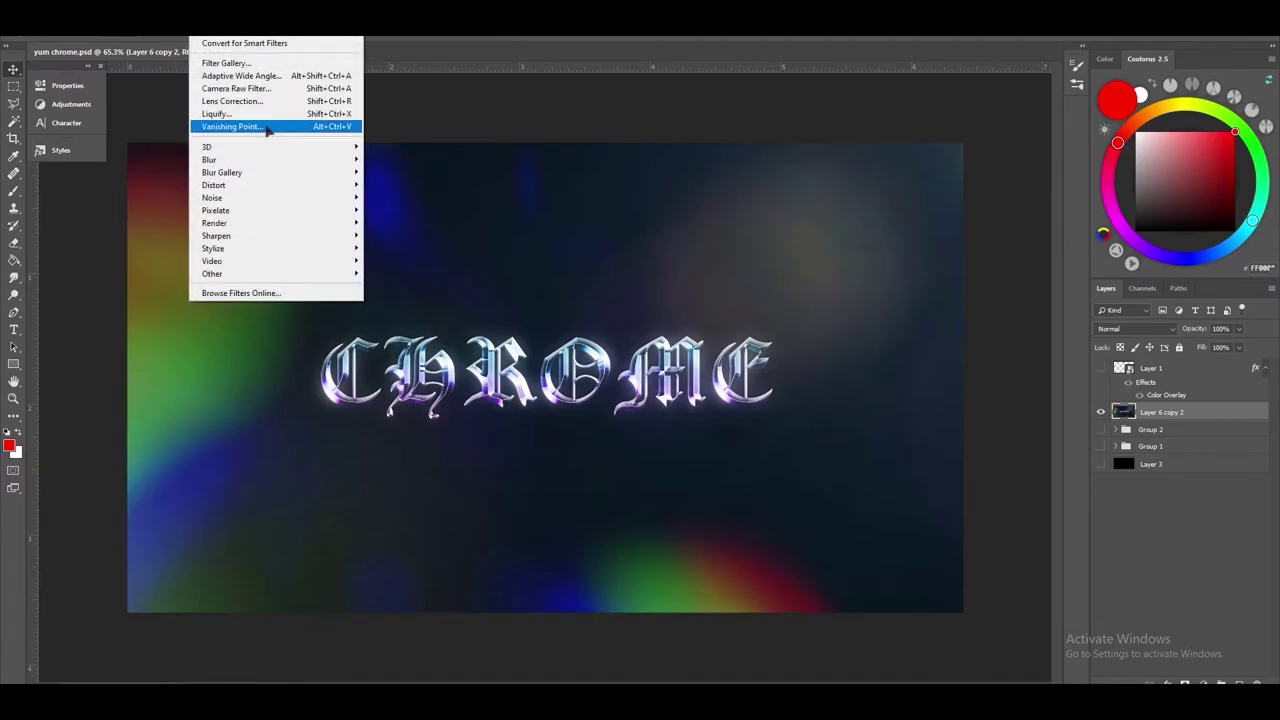
left_click(258, 90)
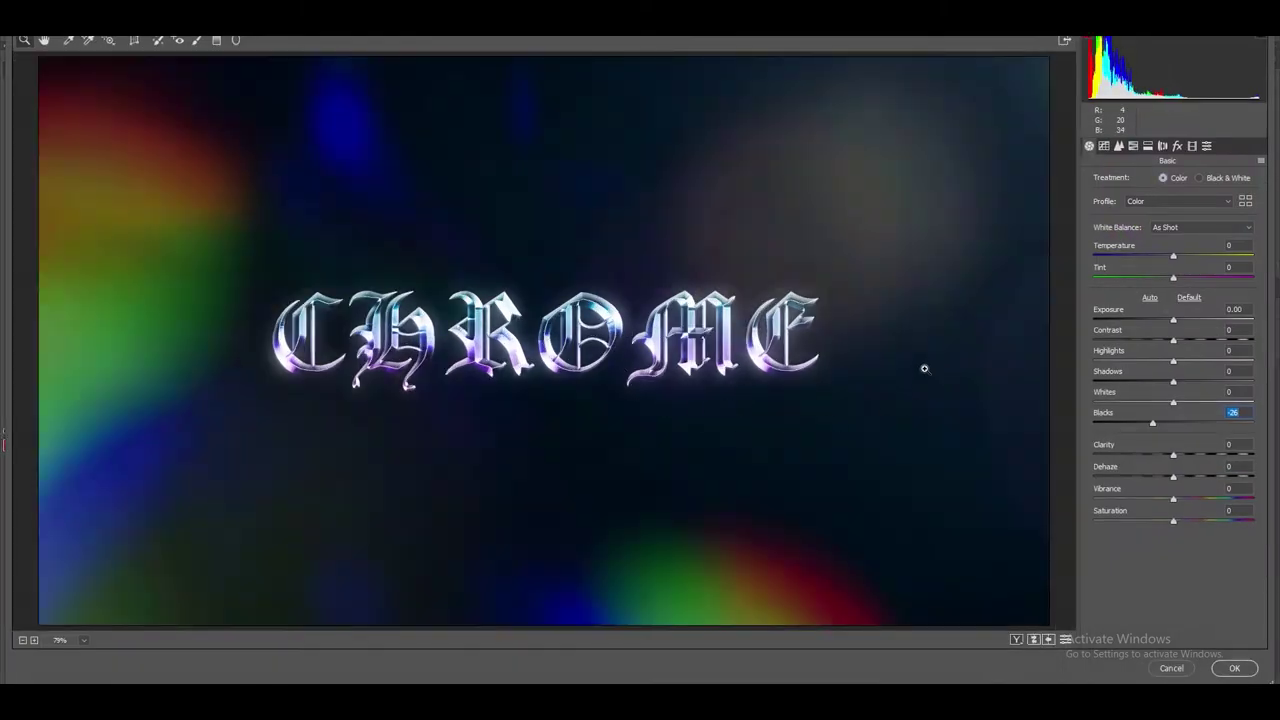
Step: Browse the Camera Raw Tone Curve, Detail, HSL, Split Toning and Effects panels, ending back on Basic
left_click(1104, 146)
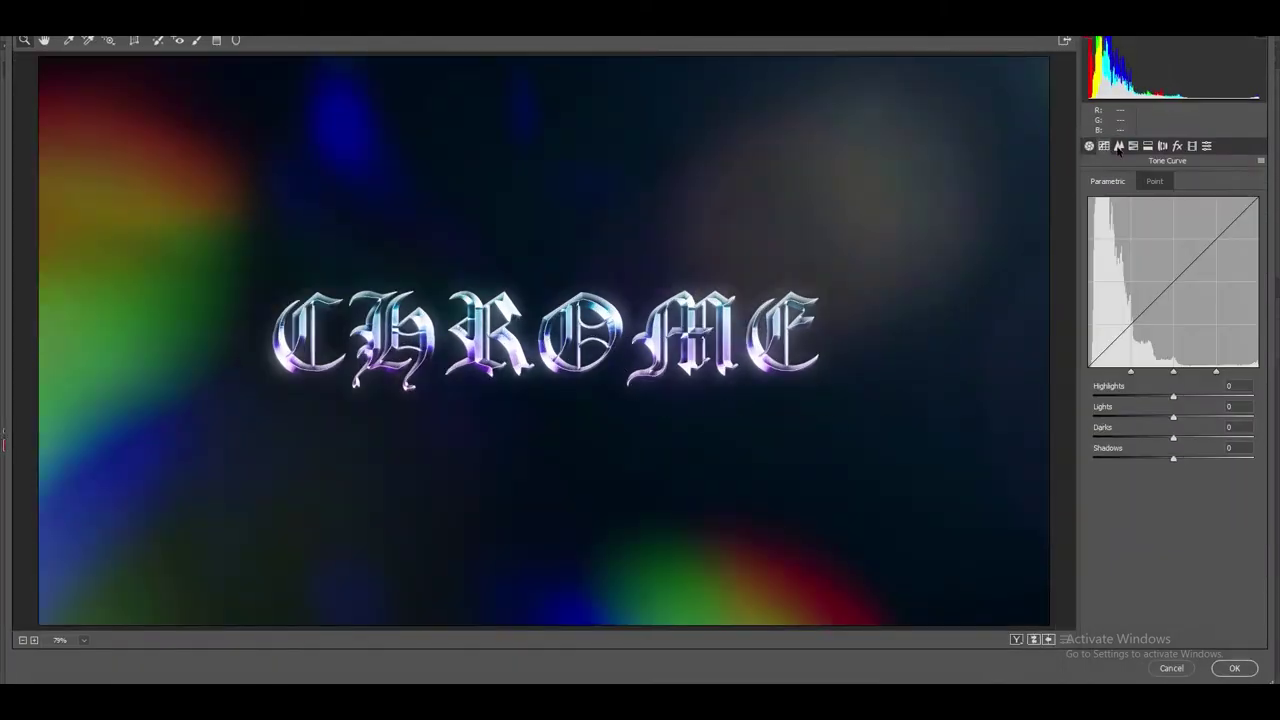
left_click(1148, 146)
left_click(1192, 146)
left_click(1177, 146)
left_click(1118, 146)
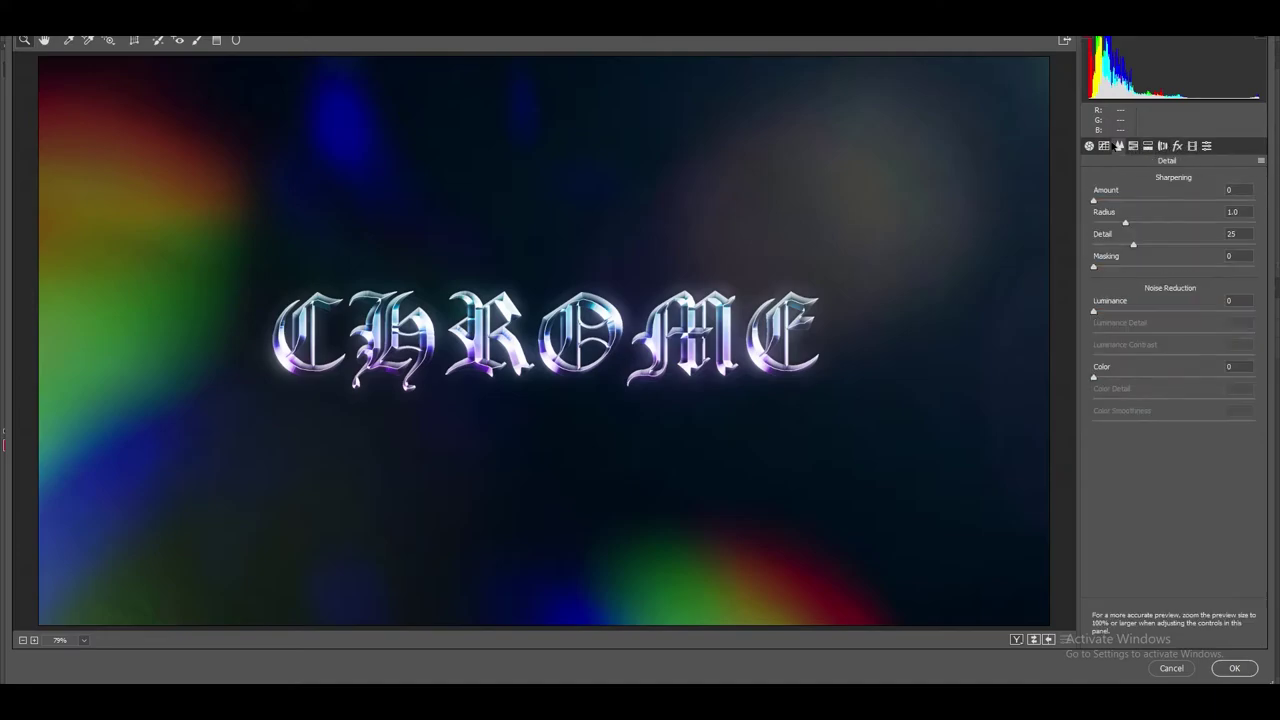
left_click(1089, 146)
left_click(1133, 146)
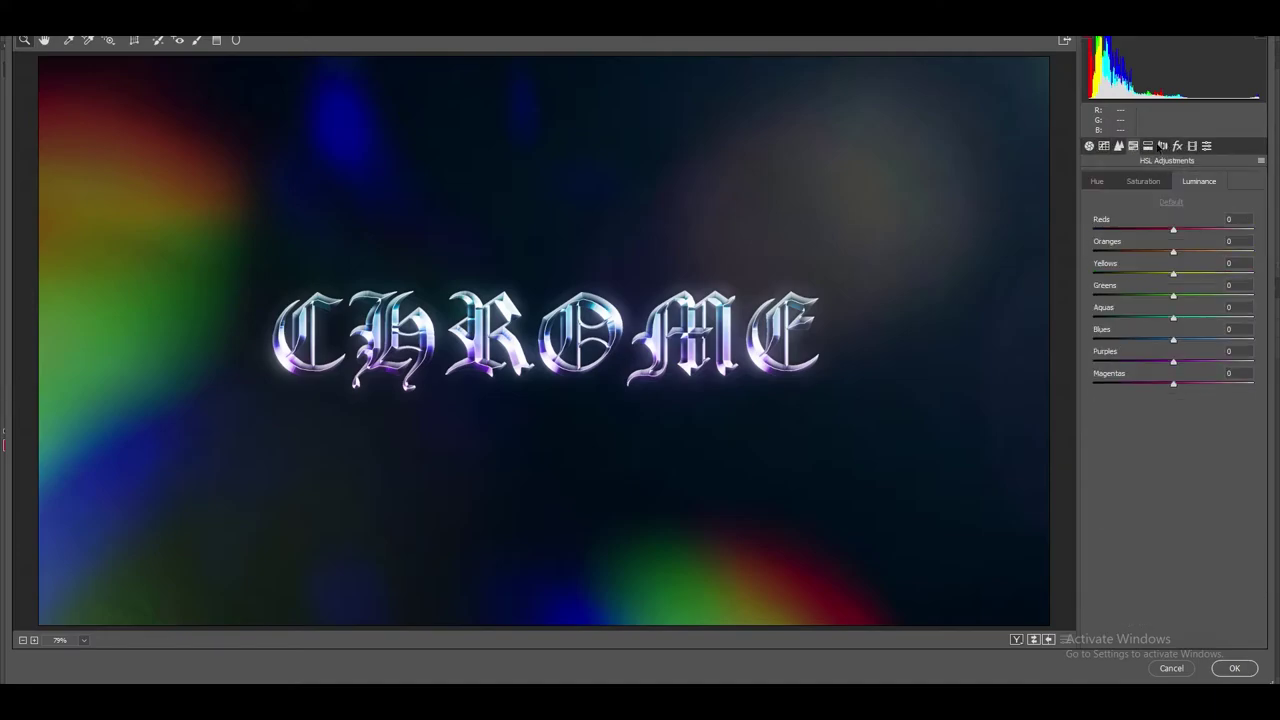
left_click(1148, 146)
left_click(1089, 146)
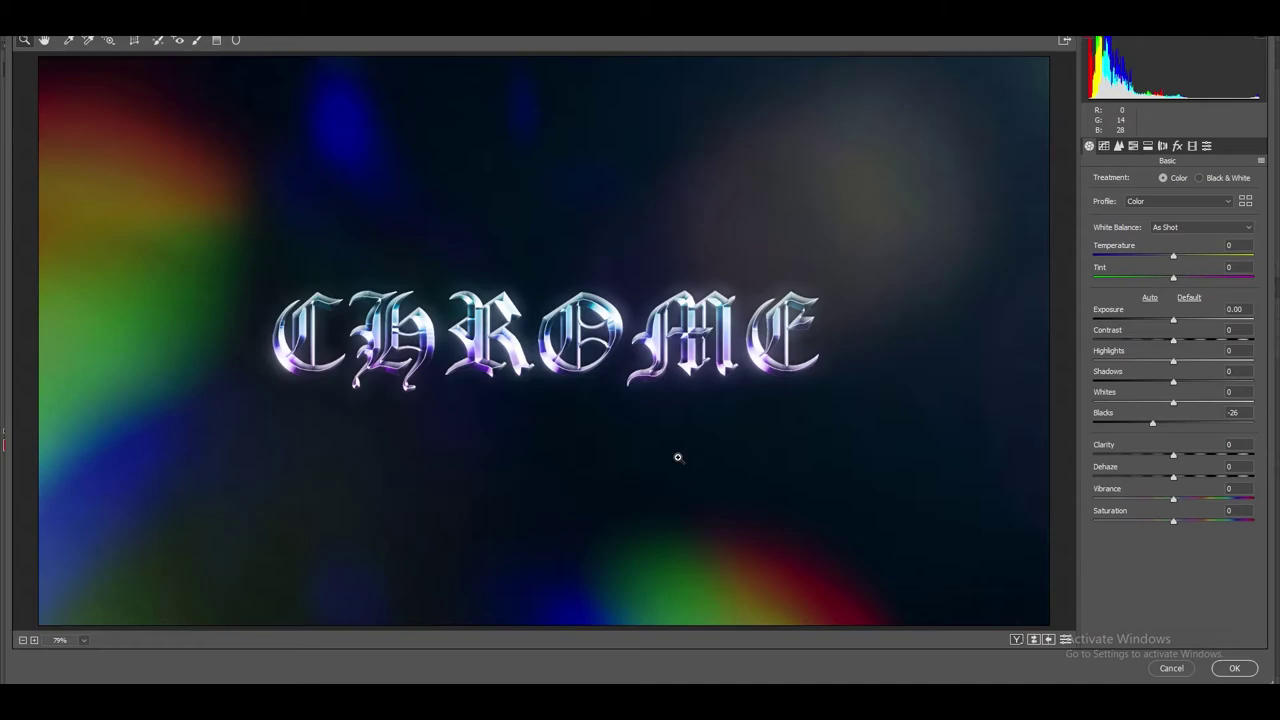
Step: In Basic, set Temperature +17 and adjust Tint, Contrast, Highlights, Shadows and Clarity, previewing before/after
left_click(1119, 146)
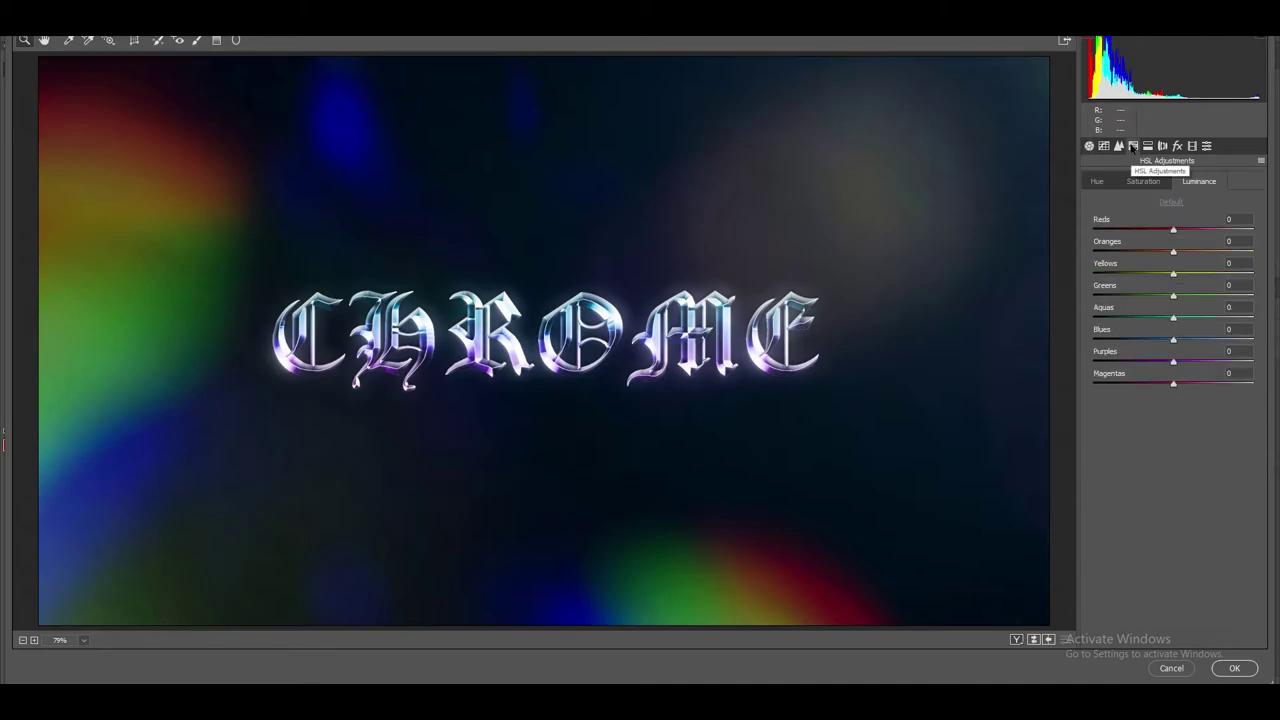
left_click(1089, 146)
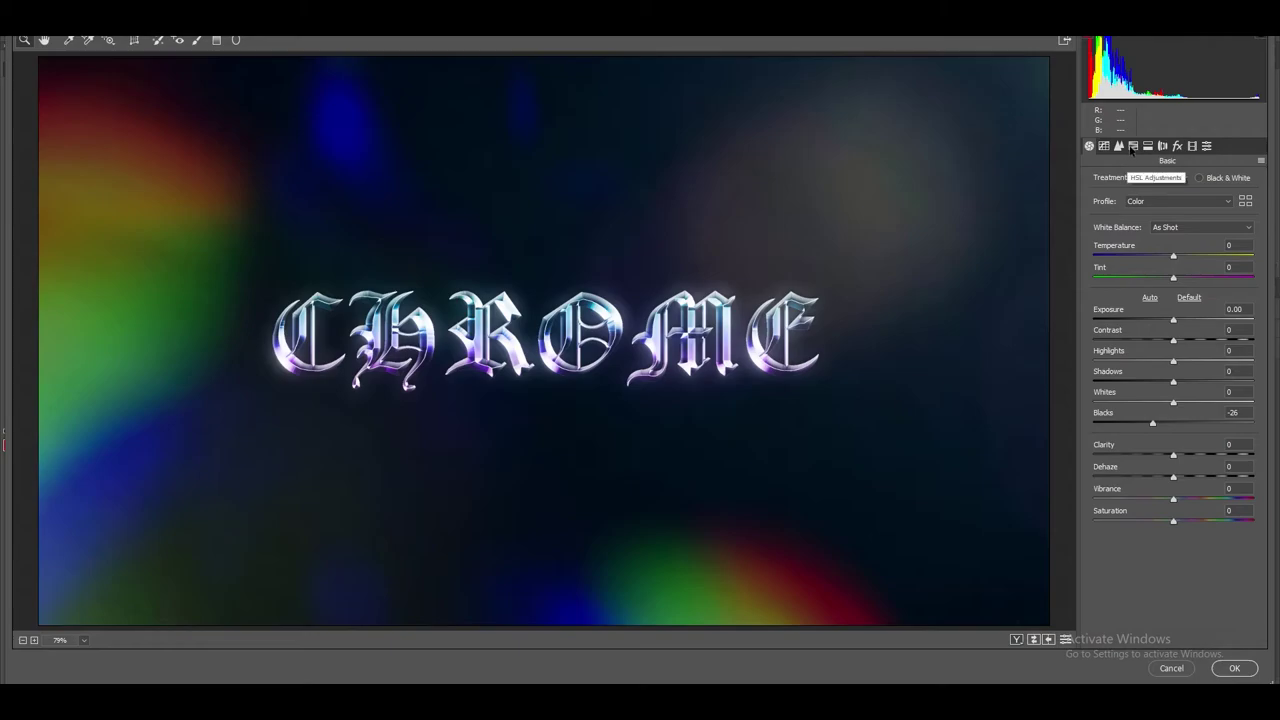
left_click_drag(1173, 256, 1158, 277)
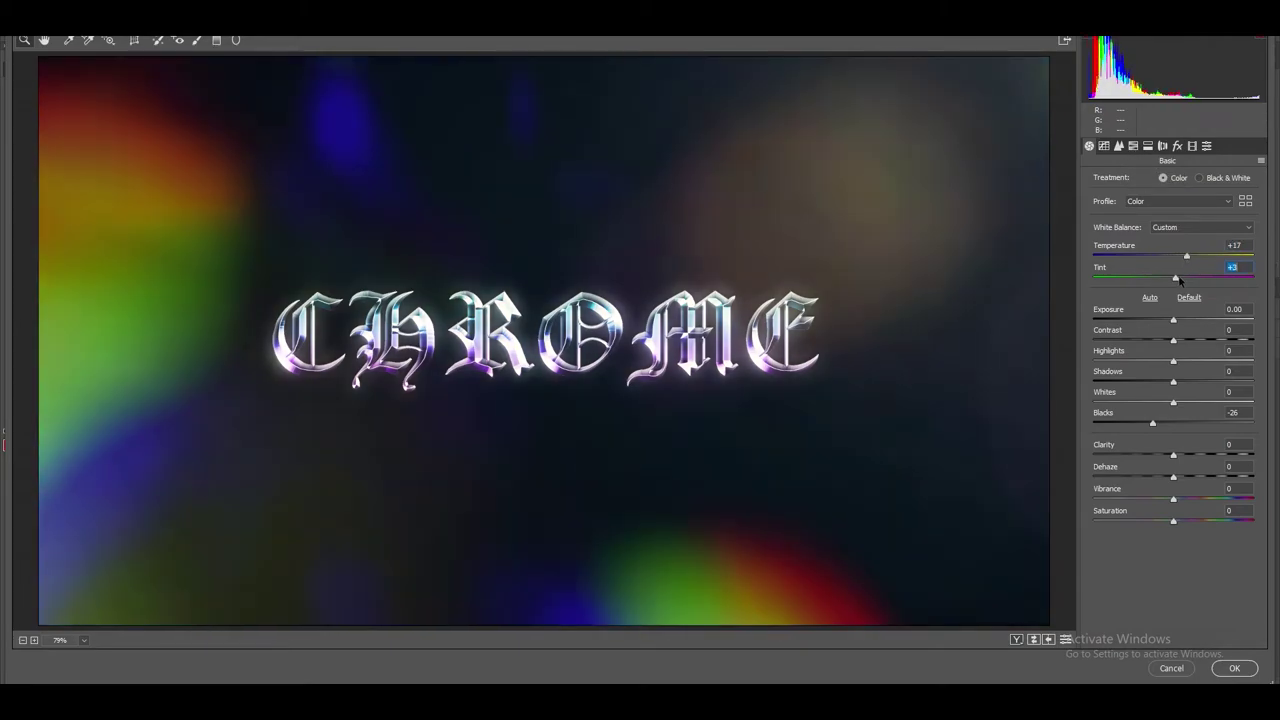
left_click_drag(1173, 320, 1185, 340)
left_click(1015, 640)
left_click_drag(1173, 361, 1157, 361)
left_click_drag(1173, 381, 1191, 402)
left_click_drag(1152, 423, 1156, 423)
mouse_move(1173, 455)
left_mouse_down()
mouse_move(1162, 455)
mouse_move(1181, 478)
left_mouse_up()
left_click(1015, 640)
Step: Lower the Tone Curve Highlights to -68 and darken the Darks, with before/after side by side
left_click(1104, 146)
mouse_move(1173, 396)
left_mouse_down()
mouse_move(1118, 396)
mouse_move(1169, 417)
left_mouse_up()
left_click_drag(1173, 437, 1158, 437)
left_click(1015, 640)
left_click(1015, 640)
left_click(1118, 146)
left_click(1099, 181)
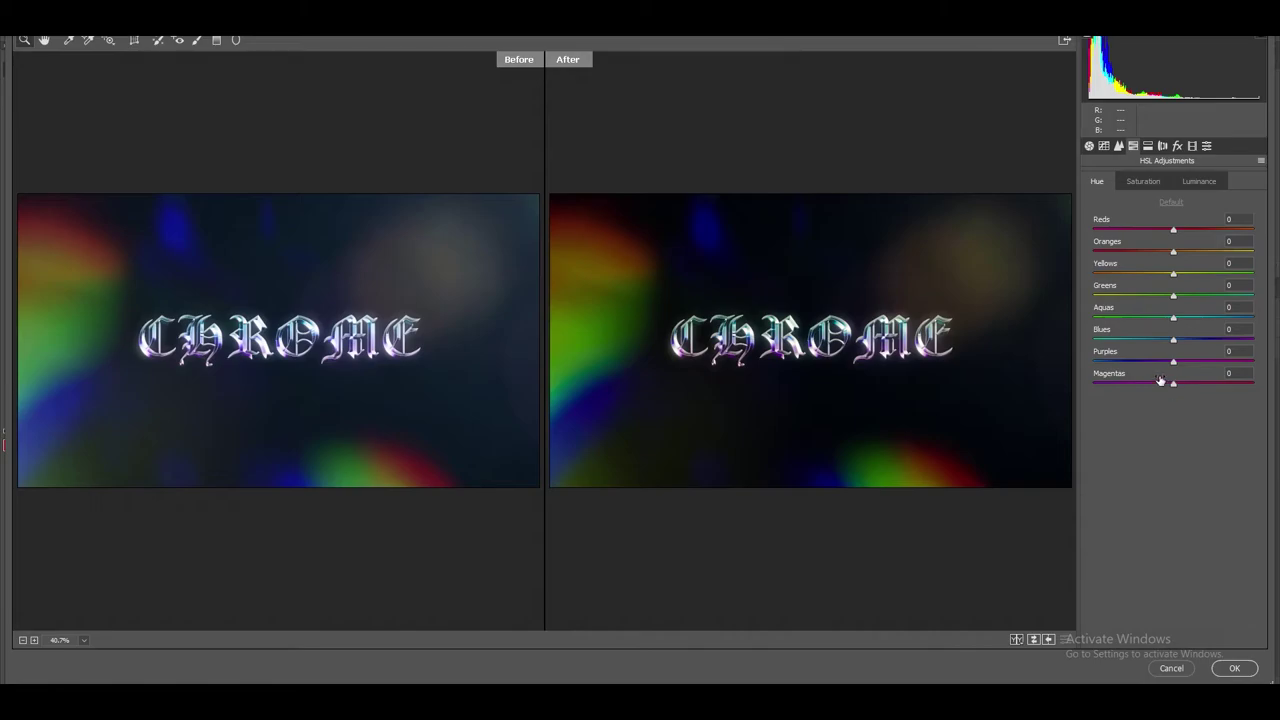
Step: Shift HSL hues: Reds -19, Oranges -52, Yellows -99, Greens -55, Aquas +67, Blues -82, Purples -76
mouse_move(1174, 232)
left_mouse_down()
mouse_move(1130, 230)
mouse_move(1262, 231)
mouse_move(1136, 230)
mouse_move(1195, 230)
mouse_move(1157, 230)
left_mouse_up()
left_click_drag(1175, 252, 1091, 253)
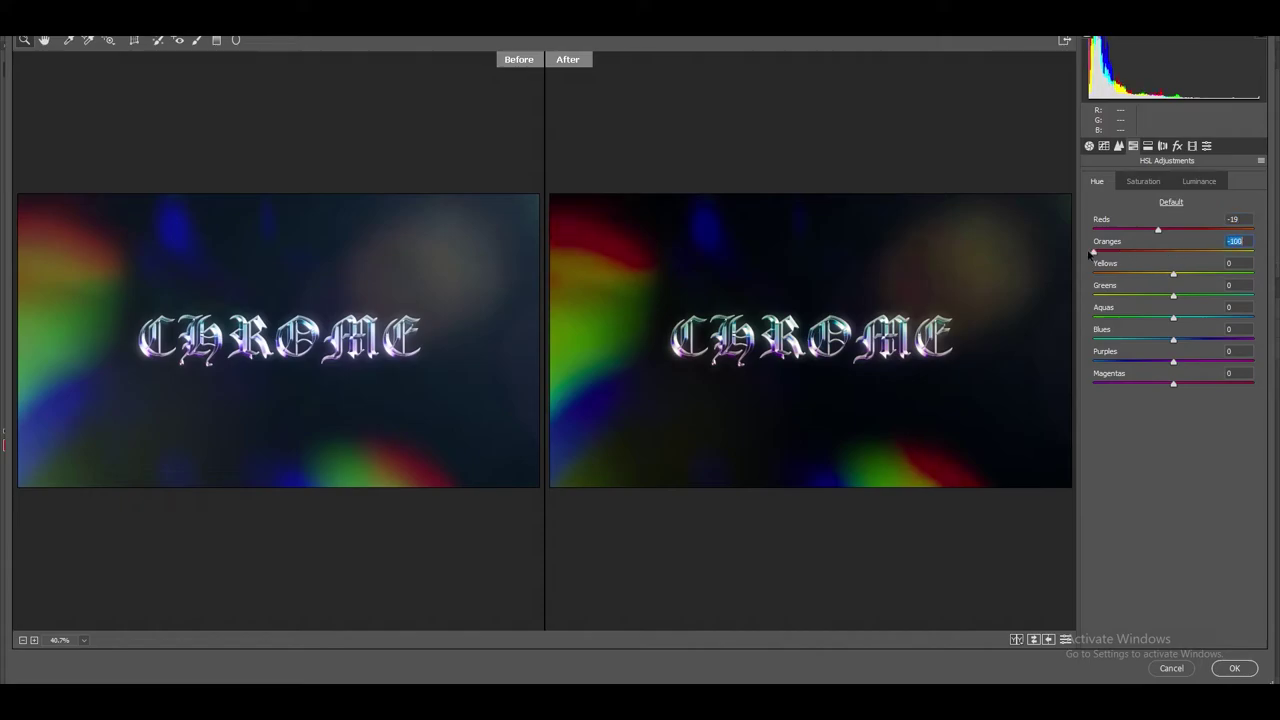
left_click_drag(1173, 273, 1132, 254)
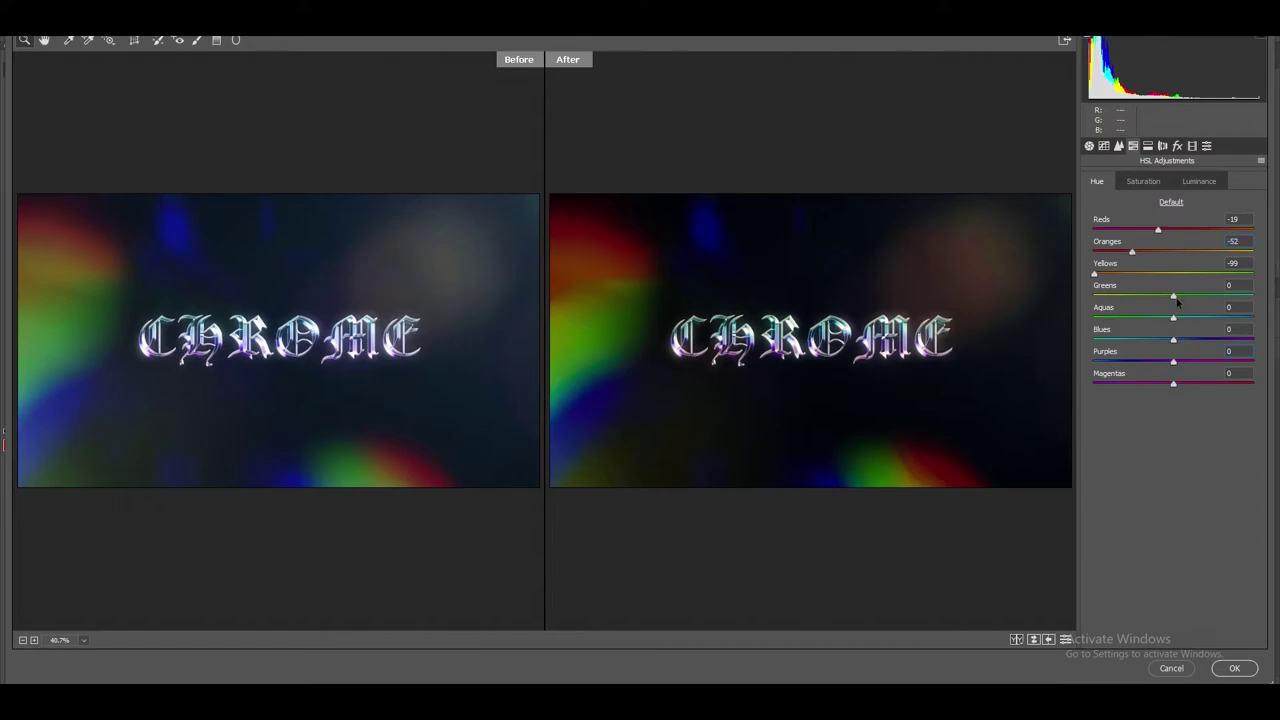
left_click_drag(1173, 296, 1131, 311)
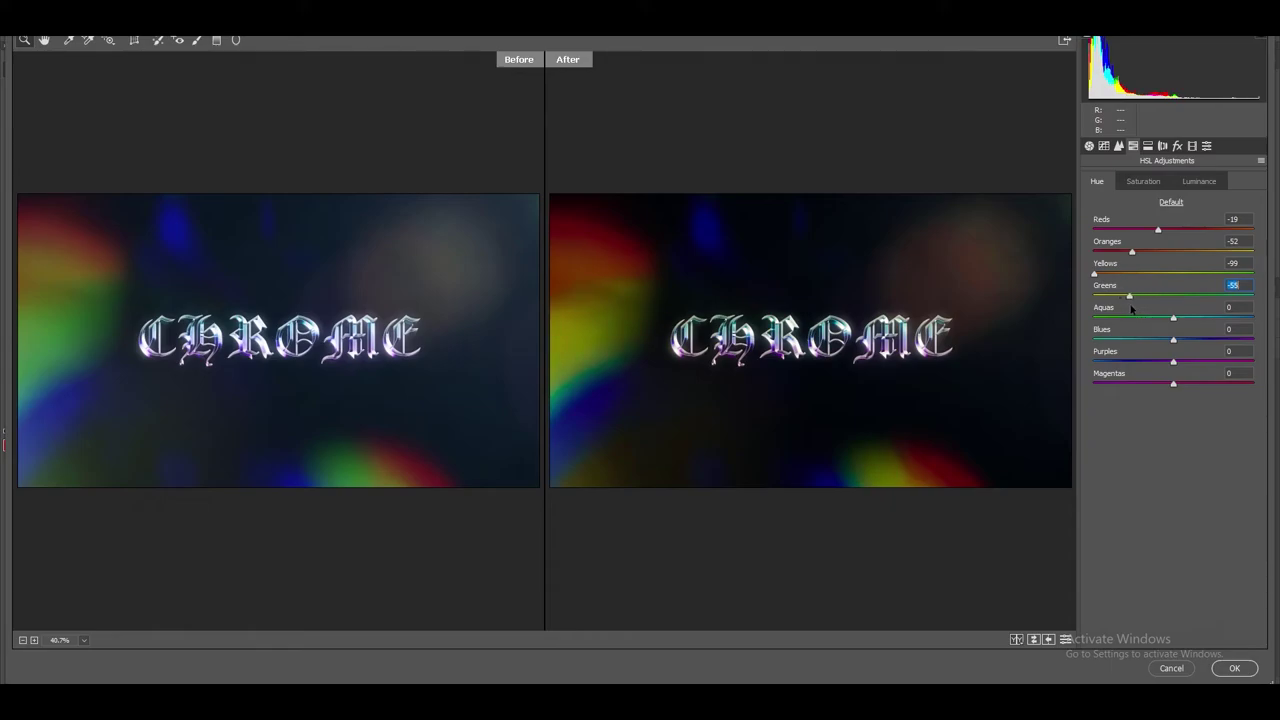
left_click(1180, 329)
left_click_drag(1177, 324, 1226, 319)
left_click(1165, 341)
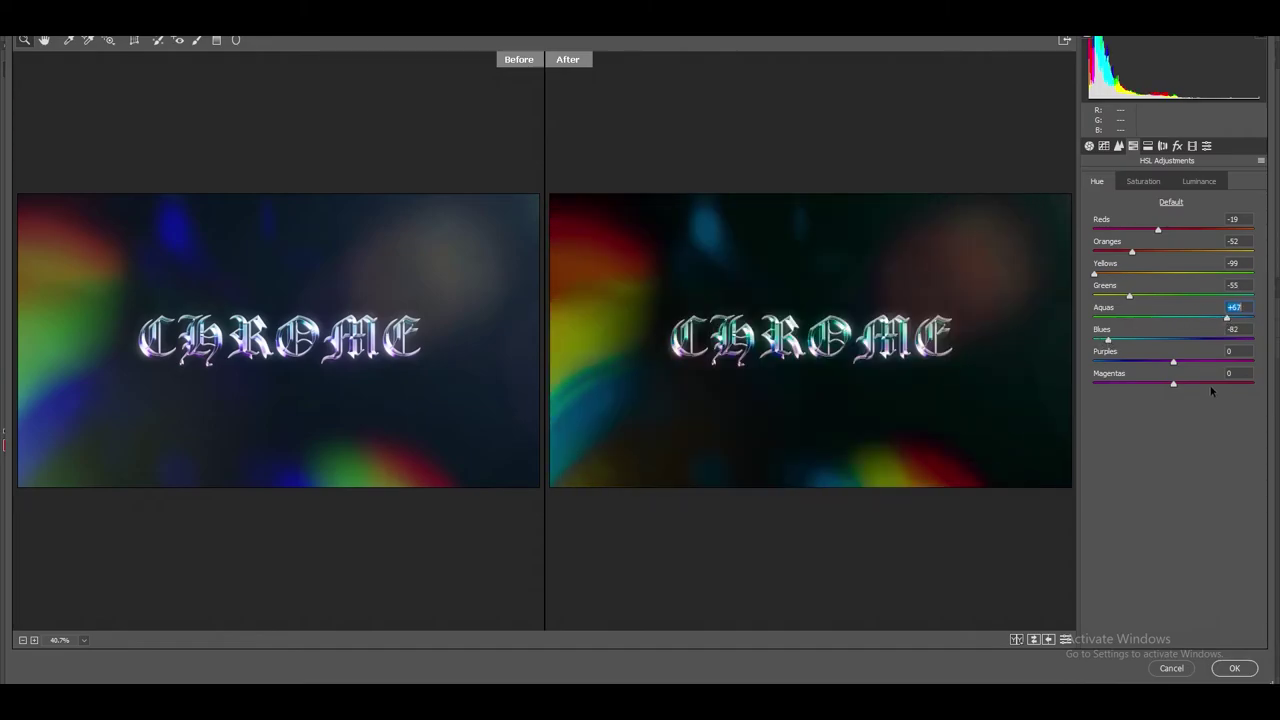
left_click_drag(1173, 362, 1242, 384)
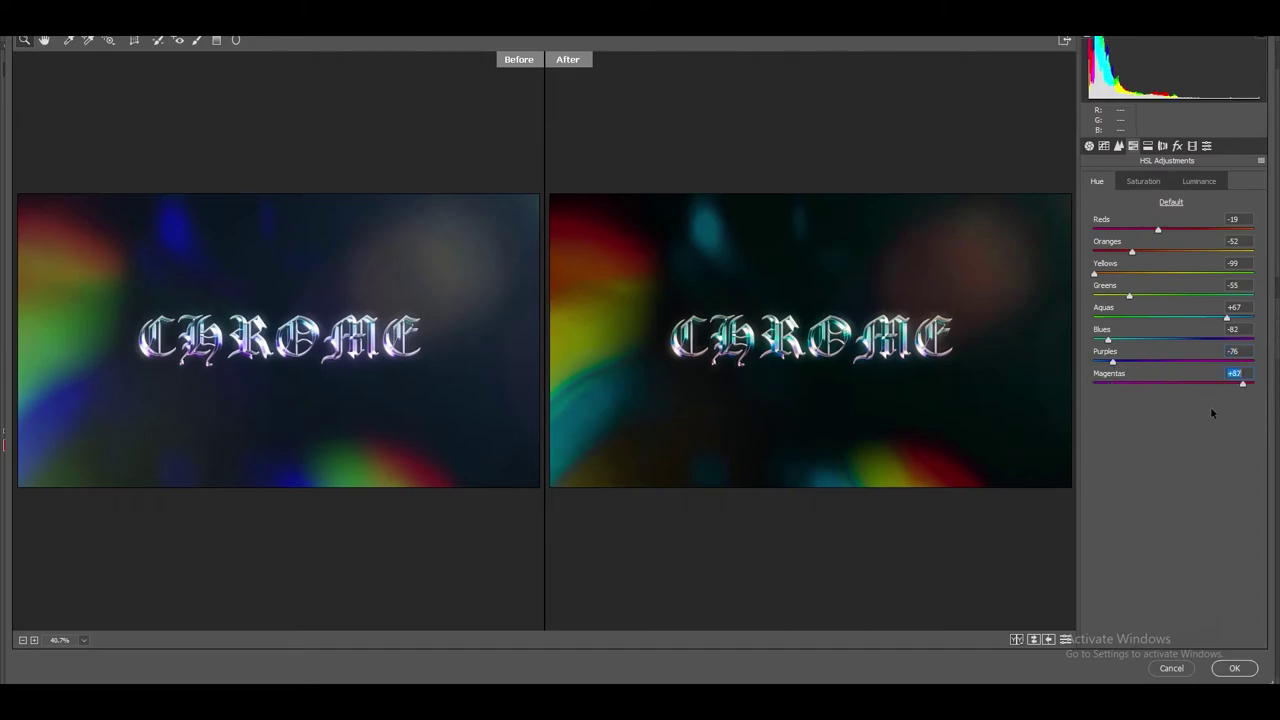
left_click(1143, 183)
Step: Reduce Reds saturation, raise Greens saturation to +56, and set Reds luminance to +41
left_click_drag(1172, 231, 1196, 383)
left_click(1175, 318)
left_click(1198, 181)
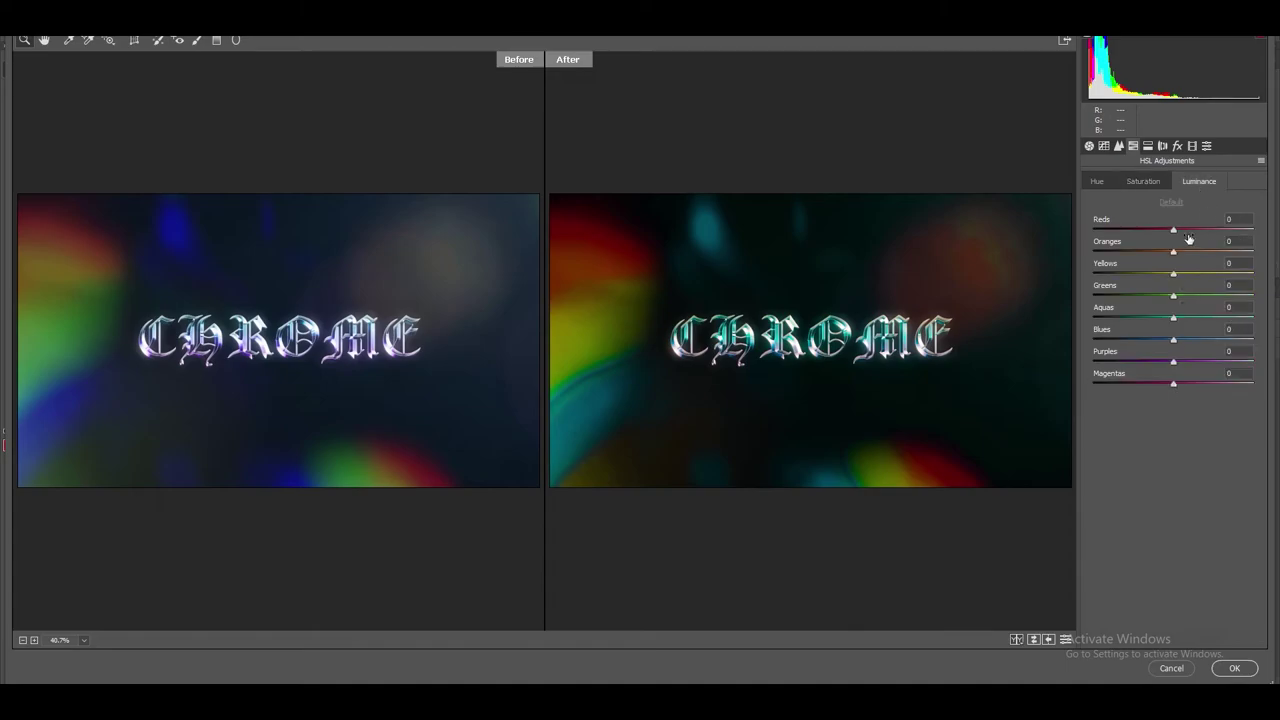
left_click_drag(1173, 230, 1206, 251)
Step: Commit the Camera Raw grade, check it on and off, and duplicate Layer 6 copy 2 as Layer 6 copy 3
key("Return")
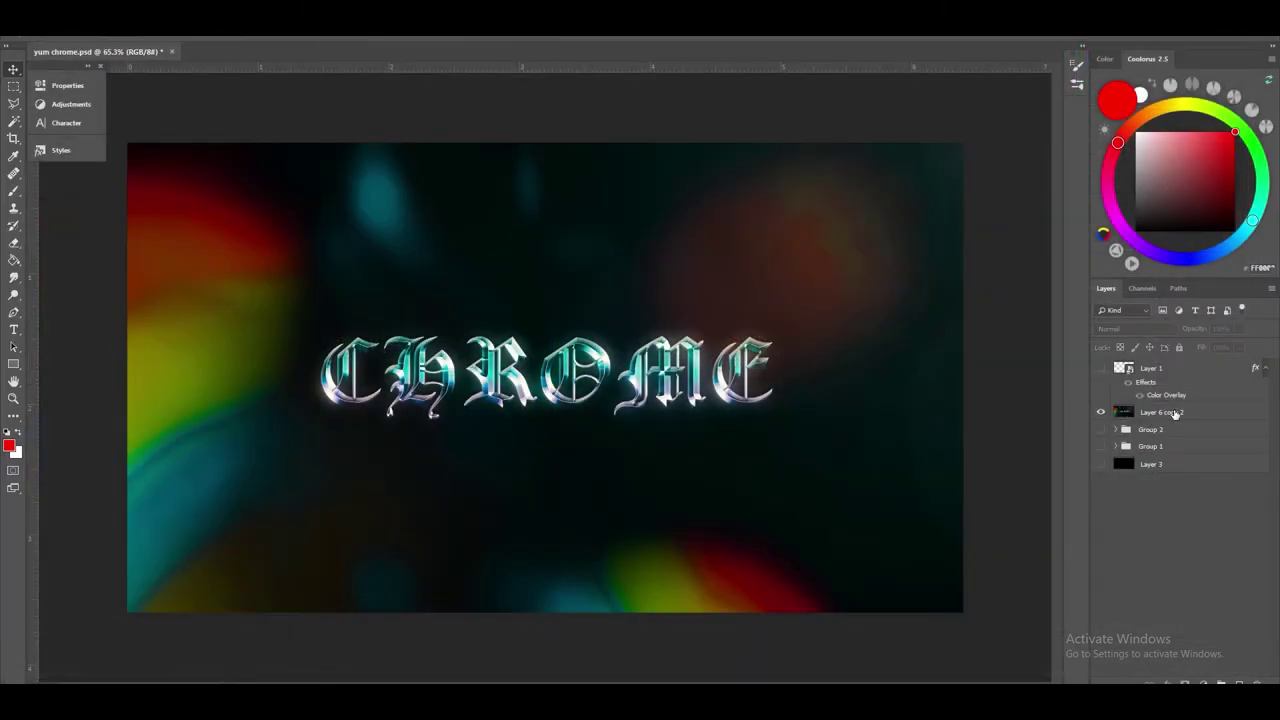
left_click(1101, 412)
left_click(1101, 412)
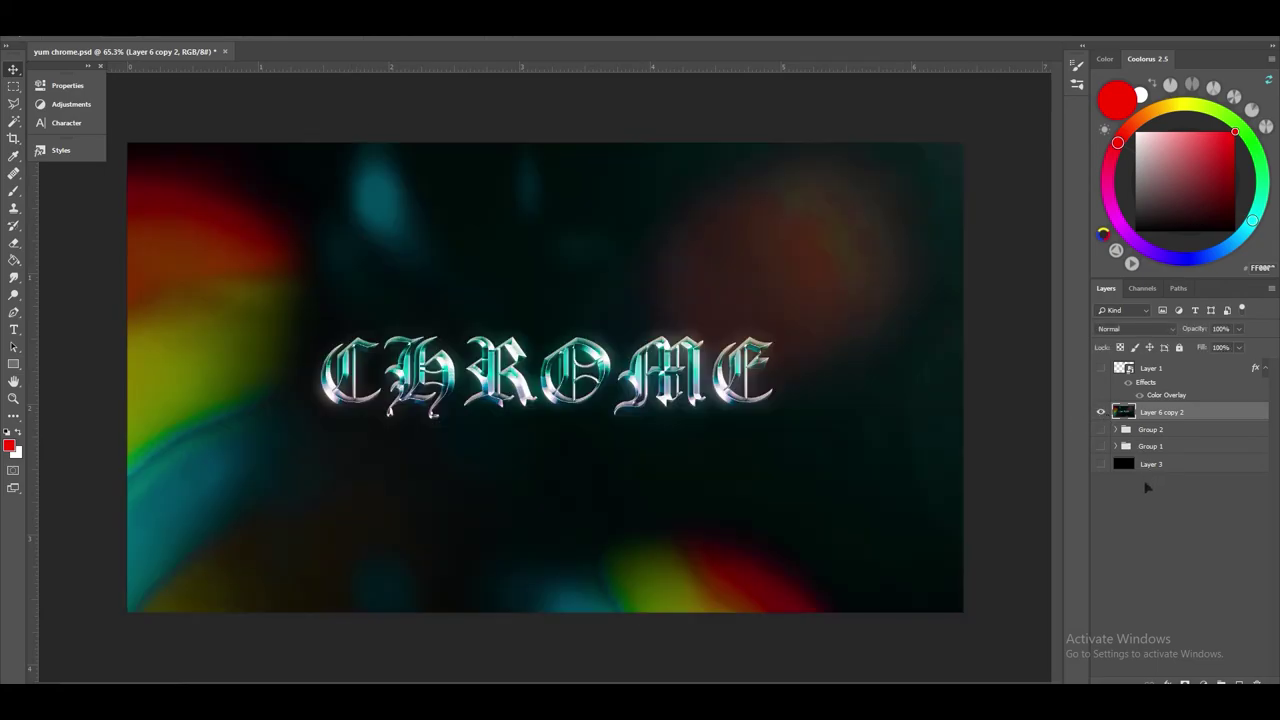
key("ctrl+j")
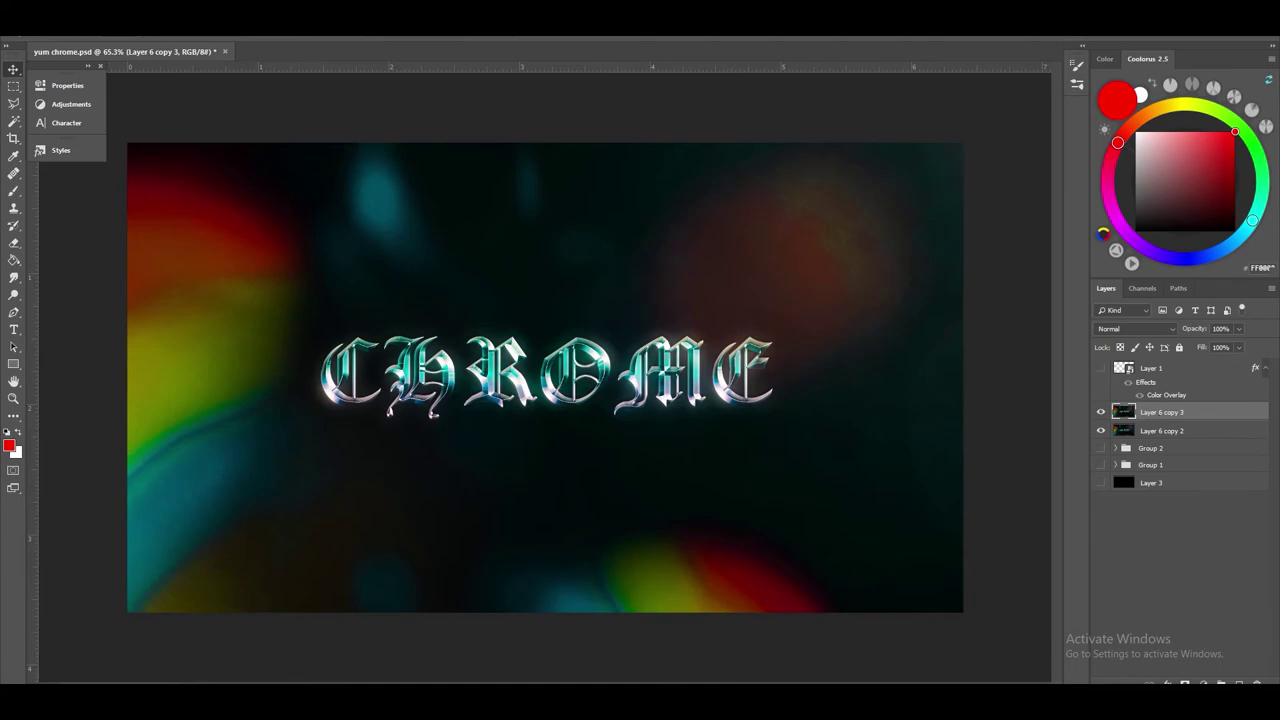
left_click(225, 26)
left_click(1198, 422)
left_click(205, 26)
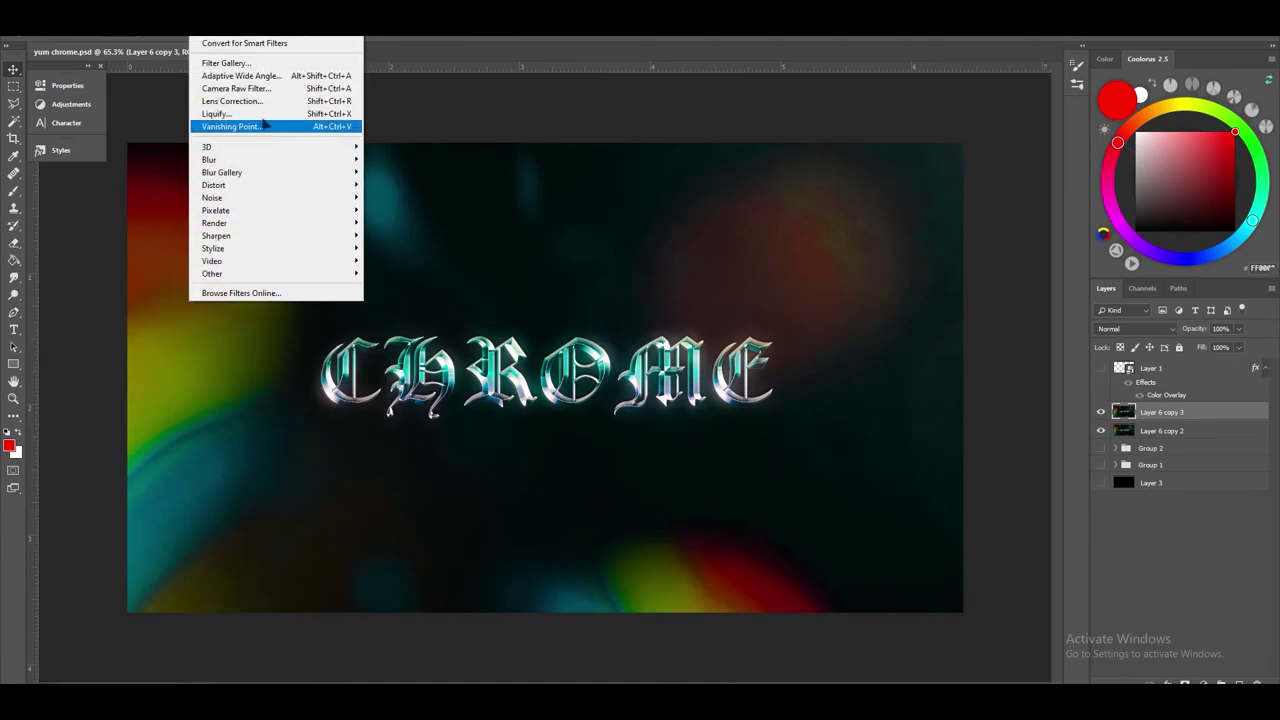
Step: Give Layer 6 copy 3 Camera Raw grain with Amount 14, Size 15 and Roughness 15
left_click(232, 63)
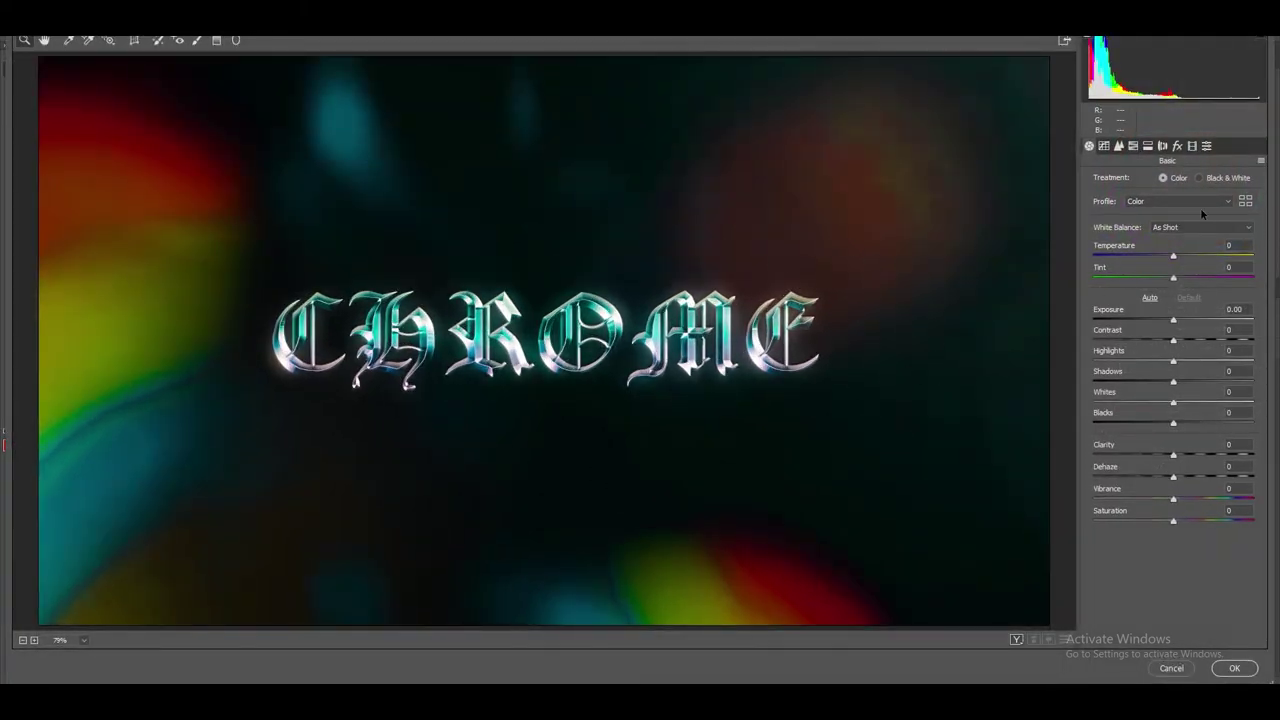
left_click(1177, 146)
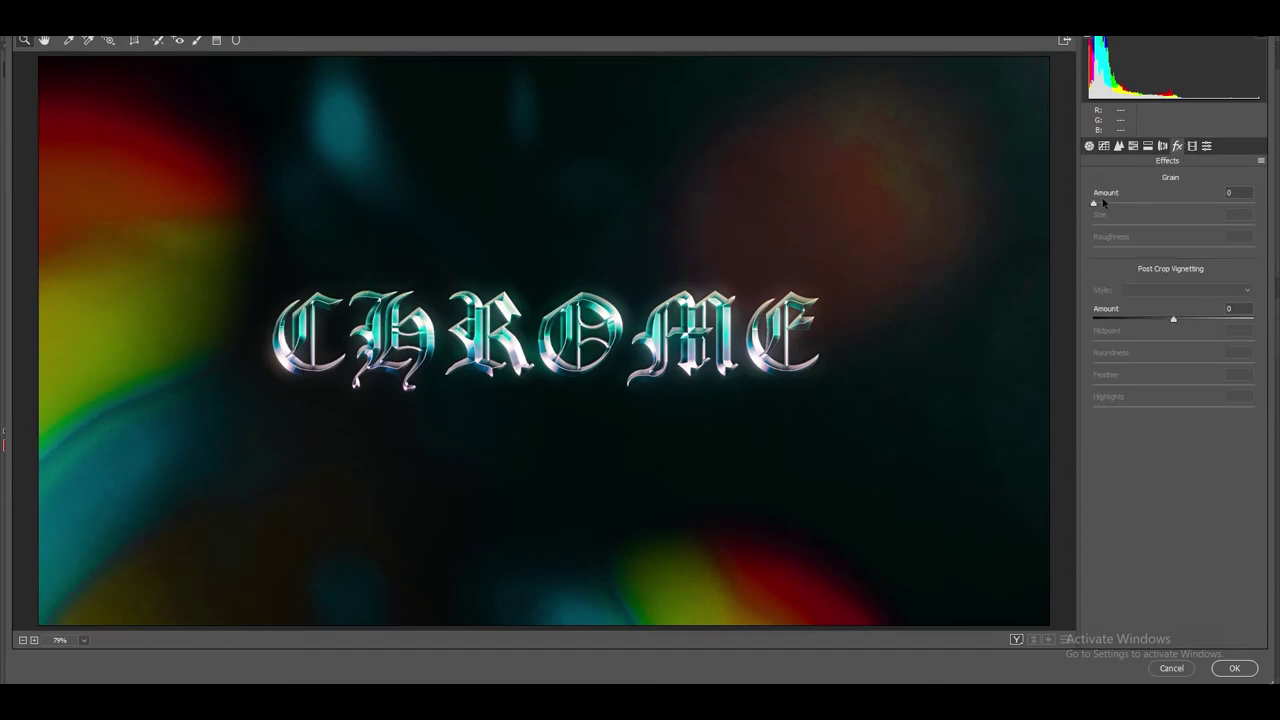
left_click_drag(1103, 203, 1204, 248)
left_click_drag(1184, 203, 1119, 227)
left_click_drag(1204, 247, 1127, 244)
left_click_drag(1207, 246, 1107, 257)
mouse_move(1133, 203)
left_mouse_down()
mouse_move(1172, 204)
mouse_move(1114, 210)
left_mouse_up()
Step: Apply the Camera Raw grain and clear the layer selection
left_click(1238, 676)
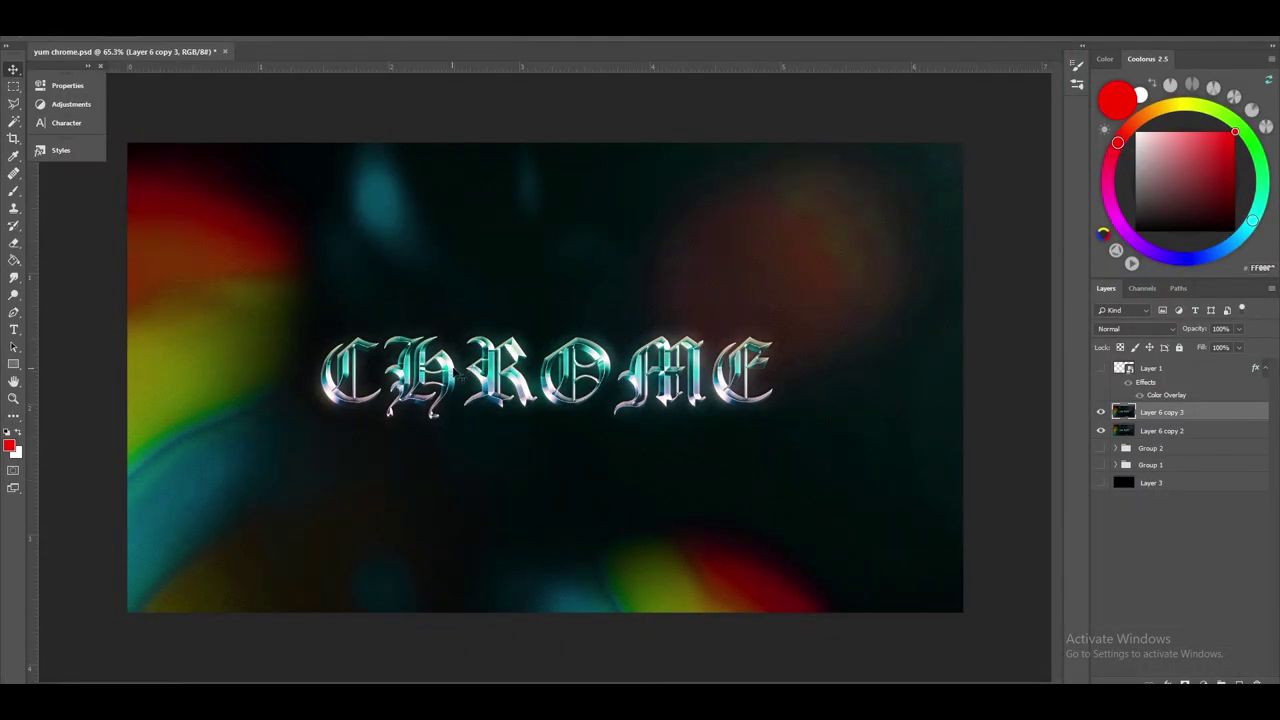
scroll(470, 373, "up", 2)
scroll(489, 373, "down", 1)
left_click(1146, 548)
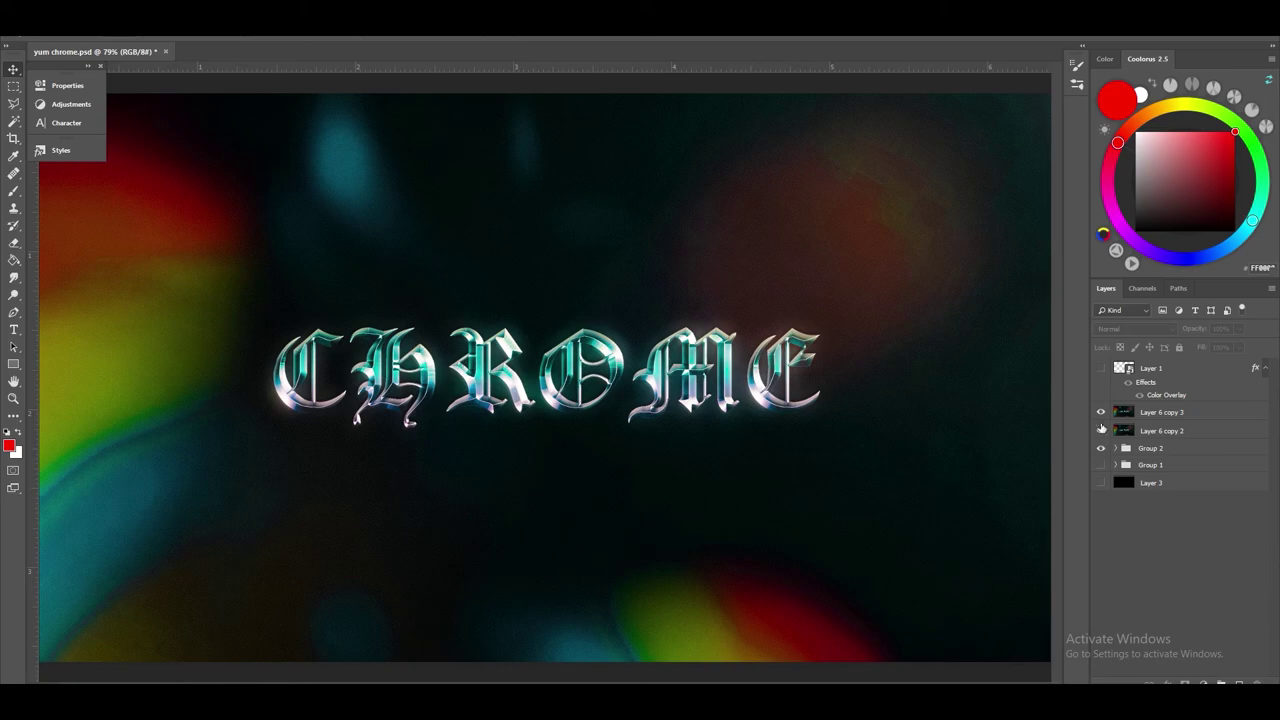
Step: Toggle Layer 6 copy 3 on and off to compare, ending visible with copy 2 hidden
left_click_drag(1101, 431, 1102, 413)
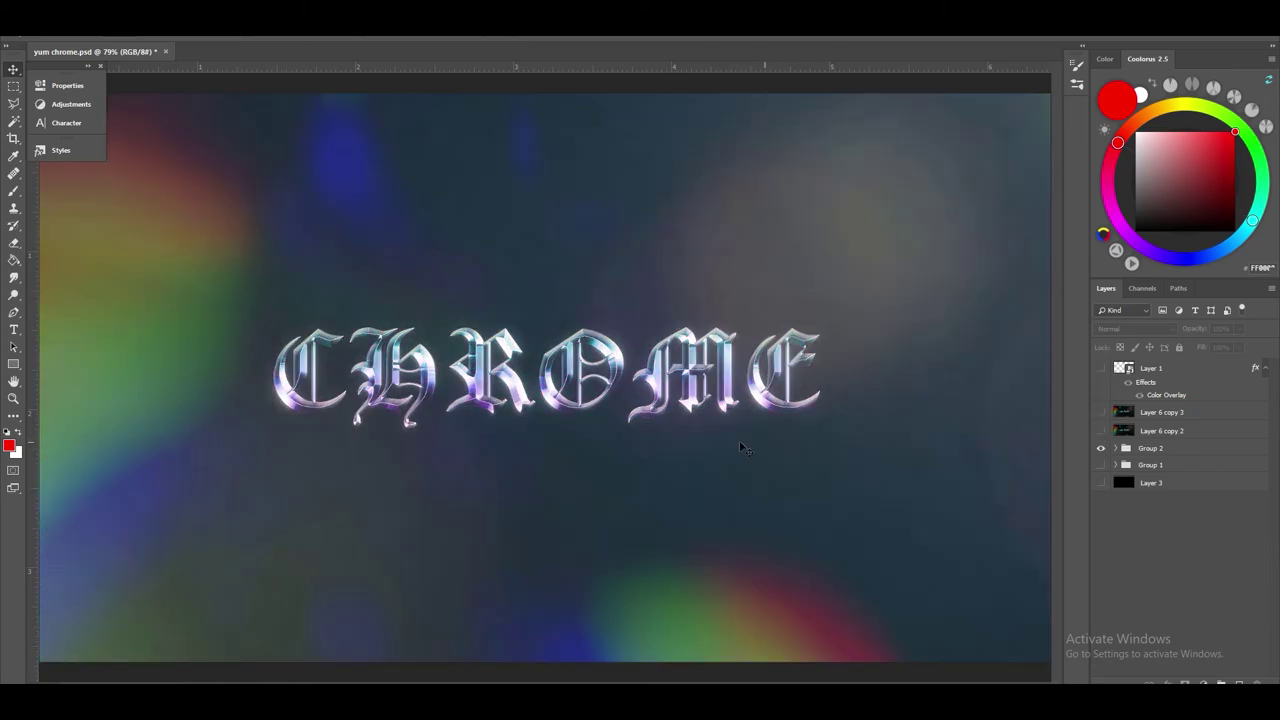
scroll(743, 447, "down", 1)
left_click(1102, 413)
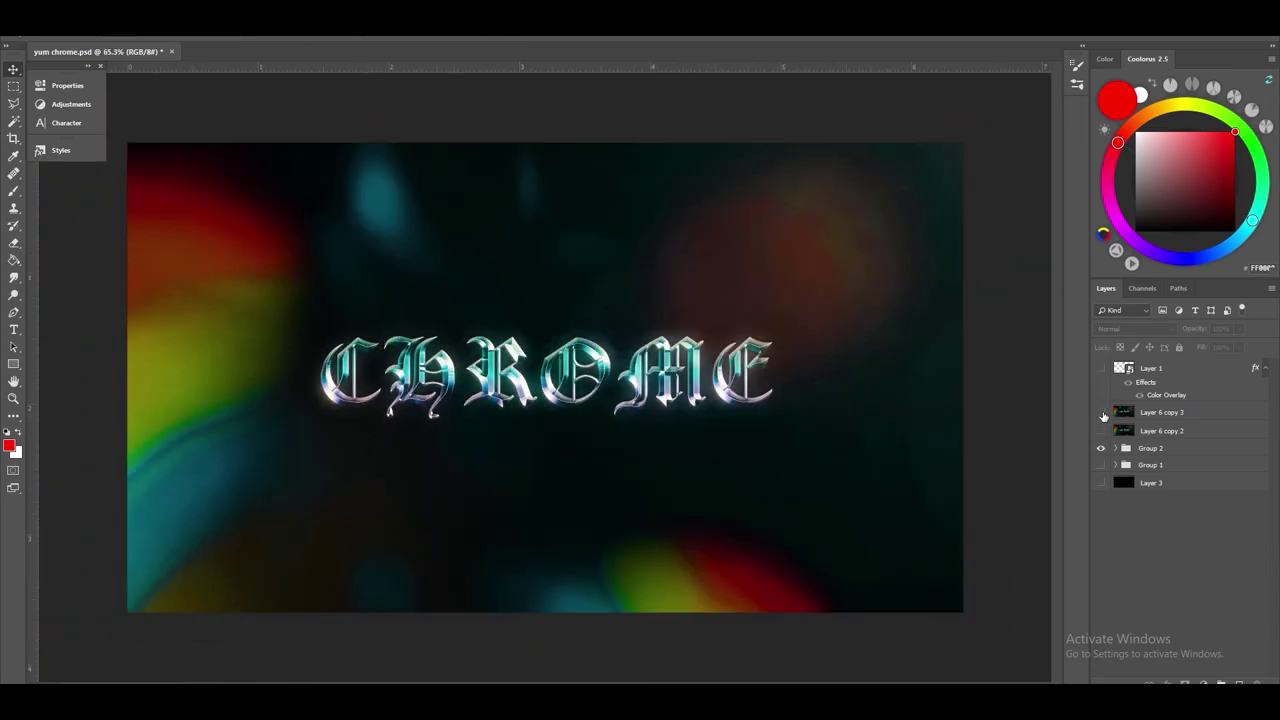
left_click(1103, 413)
left_click(1103, 413)
left_click(1103, 413)
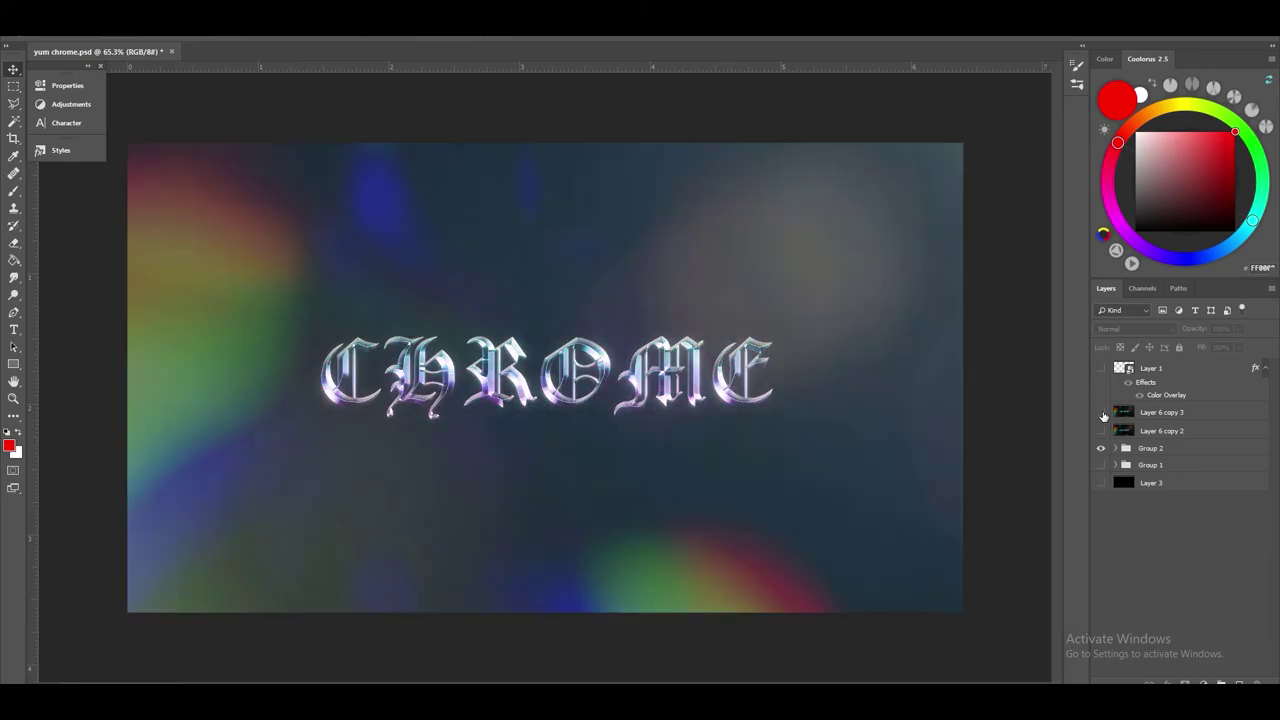
left_click(1103, 413)
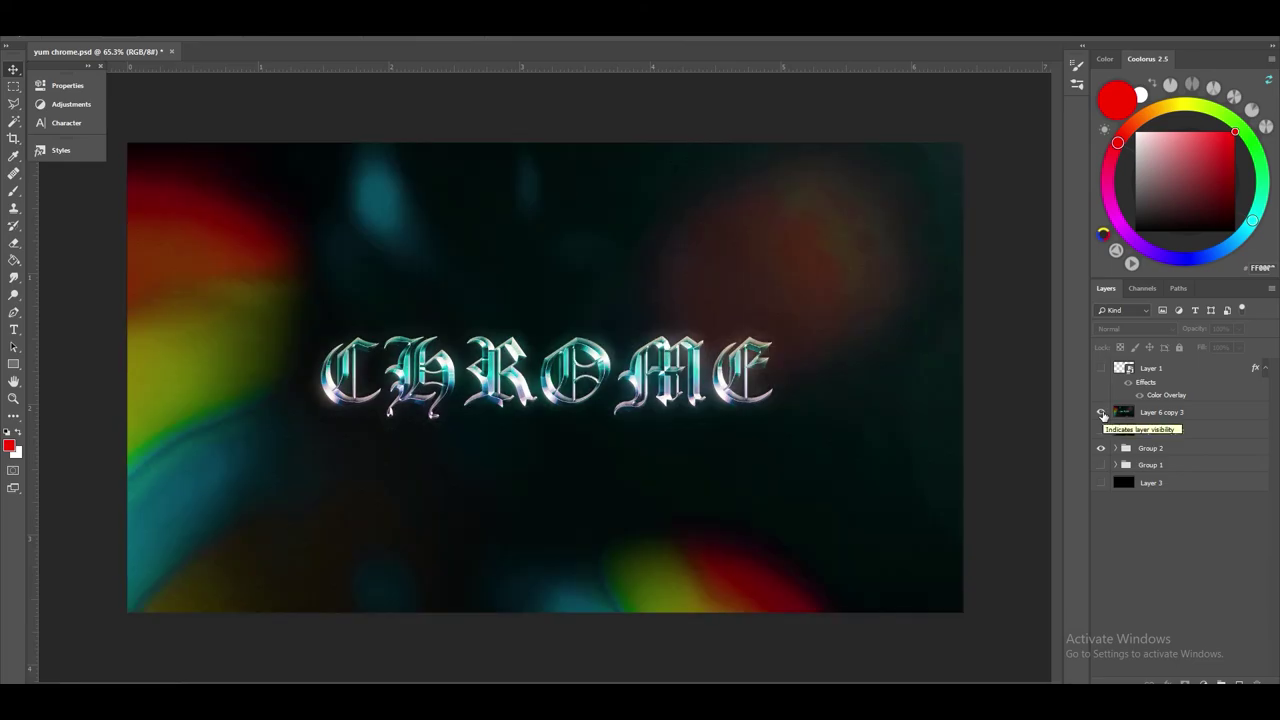